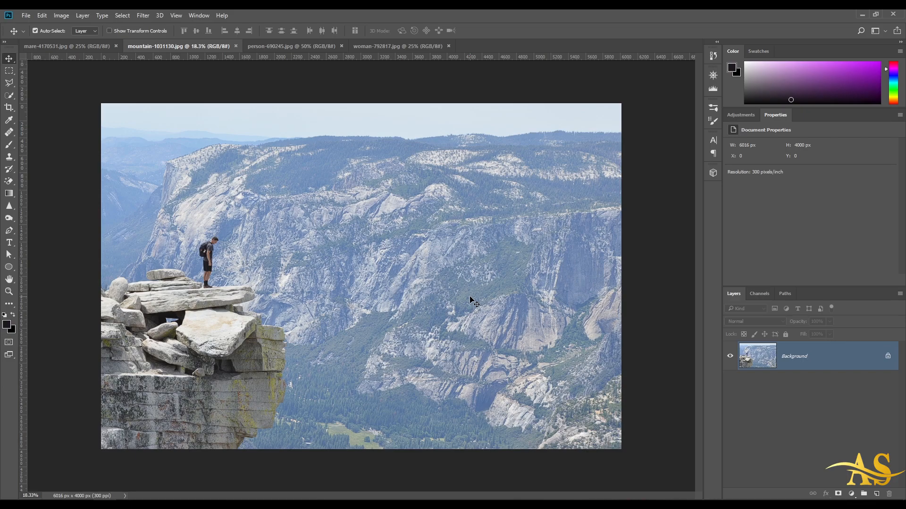
pyautogui.click(83, 15)
pyautogui.click(41, 15)
pyautogui.click(41, 15)
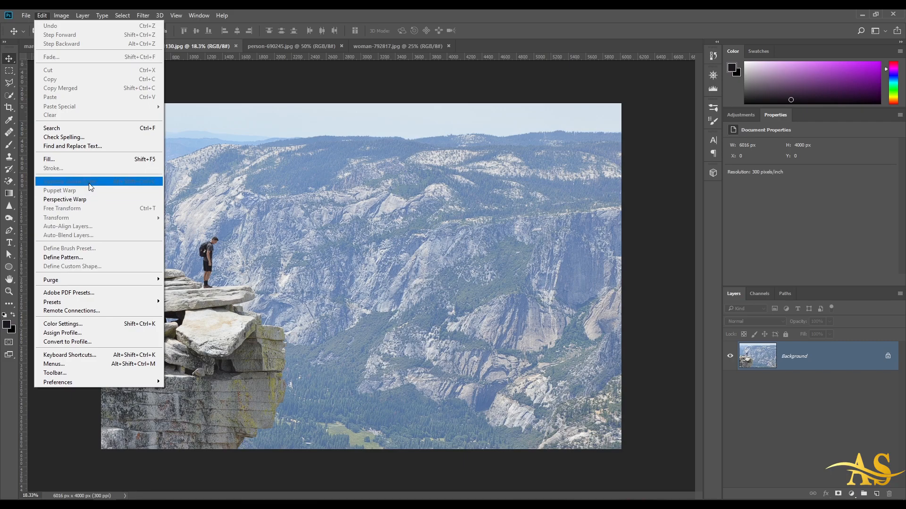
pyautogui.click(87, 159)
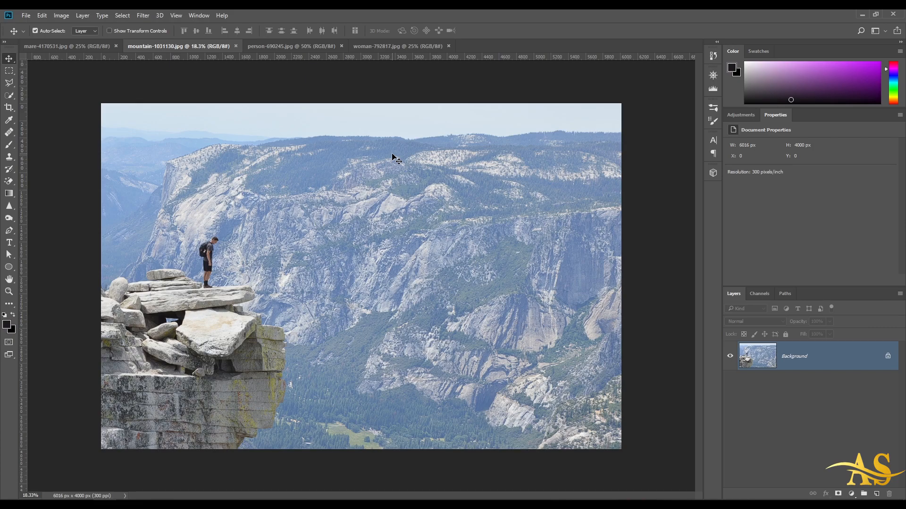
# - Activate the Content-Aware Move tool and set its mode to Move
pyautogui.scroll(5, 215, 247)
pyautogui.moveTo(202, 241); pyautogui.dragTo(272, 238)
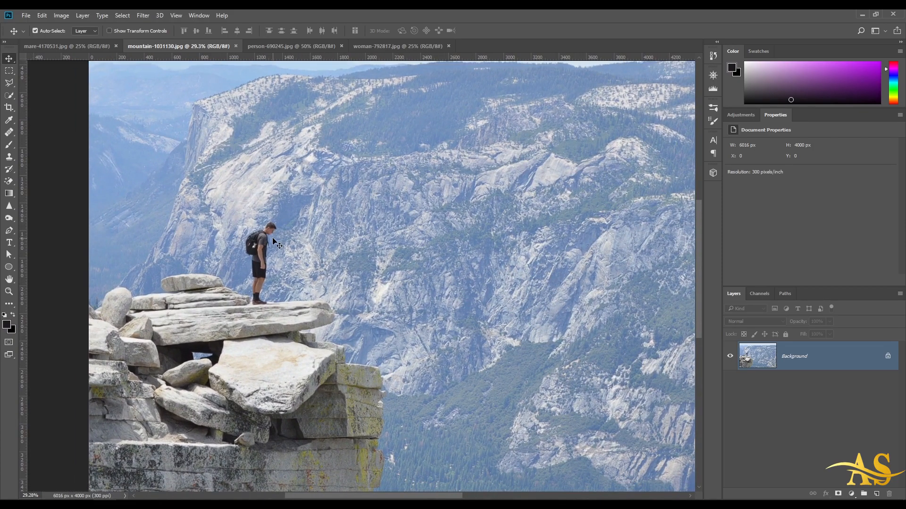
pyautogui.click(8, 134)
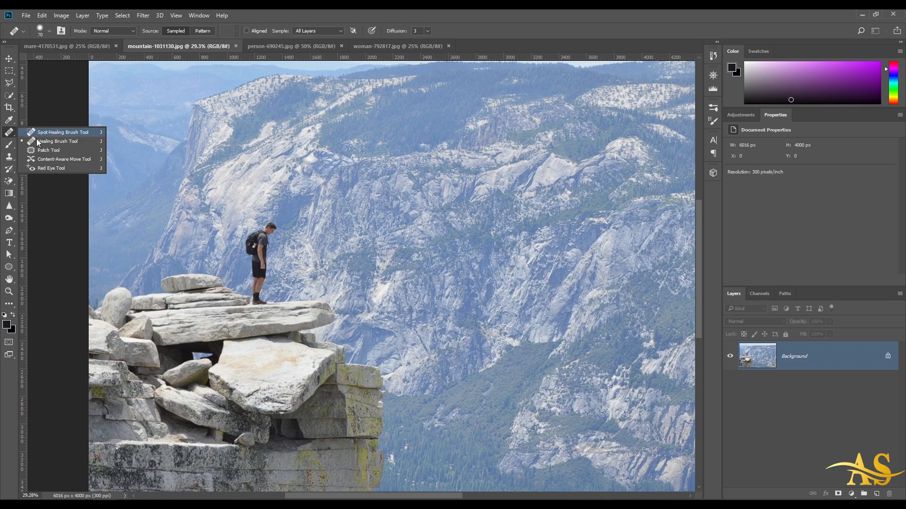
pyautogui.click(60, 160)
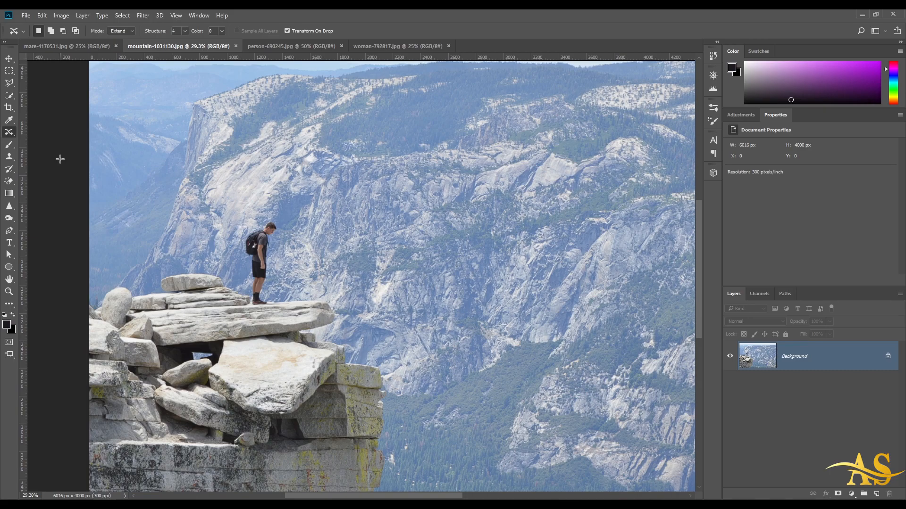
pyautogui.rightClick(9, 132)
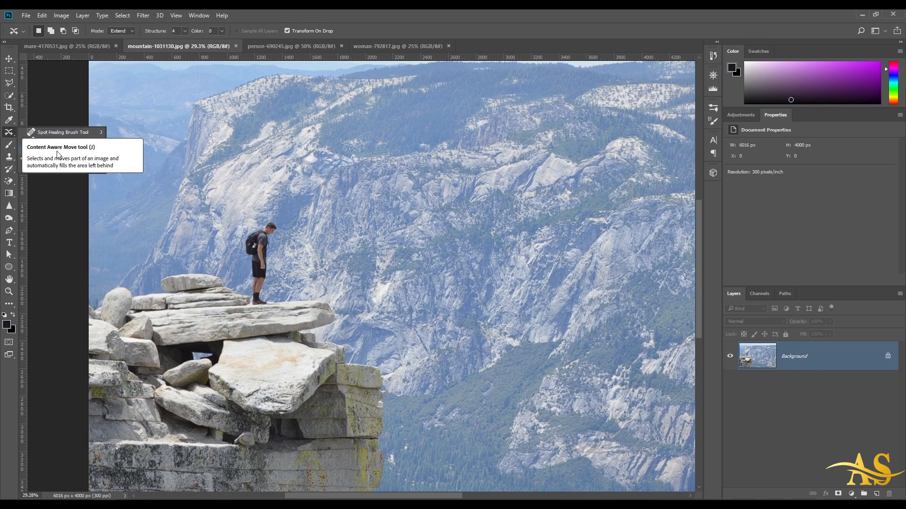
pyautogui.click(59, 160)
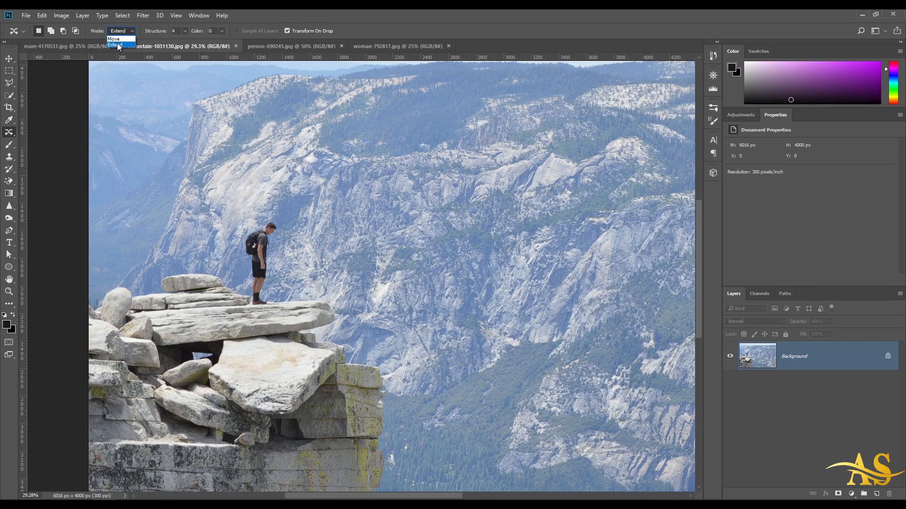
pyautogui.click(116, 38)
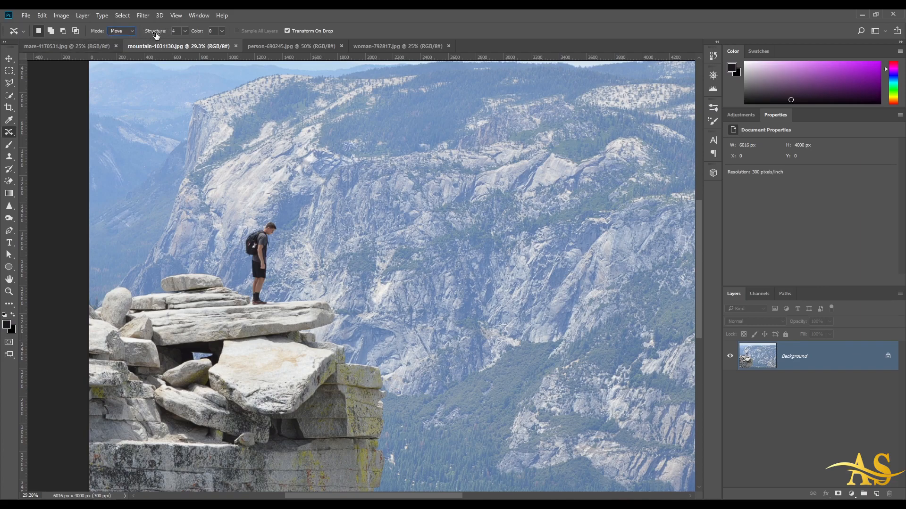
pyautogui.click(210, 32)
# - Draw a loose freehand selection around the hiker standing on the upper rock, including his feet and backpack
pyautogui.hotkey('ctrl', '+')
pyautogui.hotkey('ctrl', '+')
pyautogui.moveTo(205, 304)
pyautogui.mouseDown()
pyautogui.moveTo(211, 218)
pyautogui.moveTo(222, 200)
pyautogui.moveTo(206, 182)
pyautogui.moveTo(165, 206)
pyautogui.moveTo(158, 235)
pyautogui.moveTo(167, 328)
pyautogui.moveTo(198, 336)
pyautogui.moveTo(207, 315)
pyautogui.mouseUp()
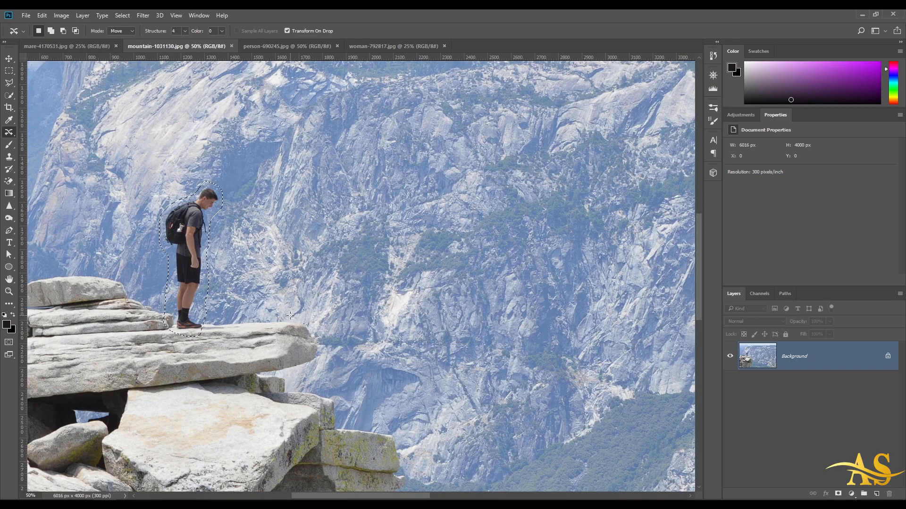
# - Enter Quick Mask mode and paint with a white 92 px brush at 100% opacity to extend the selected area around the hiker
pyautogui.press('q')
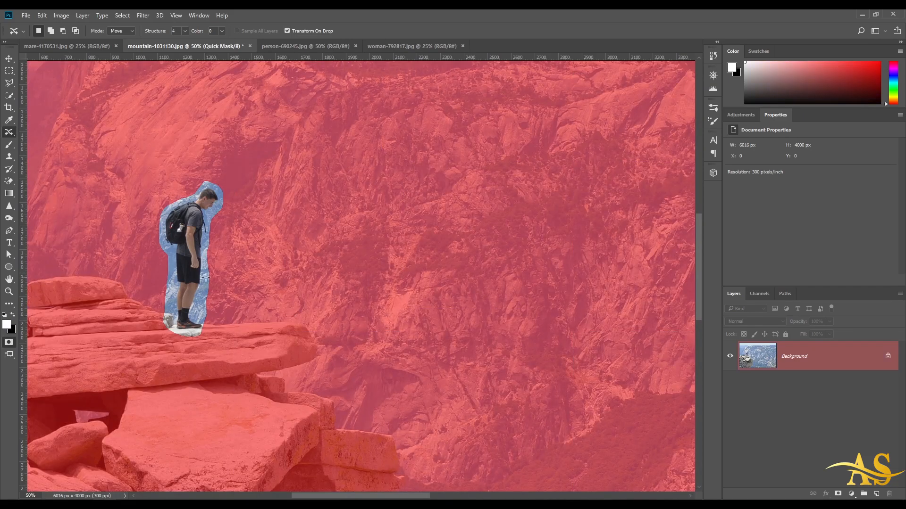
pyautogui.click(9, 345)
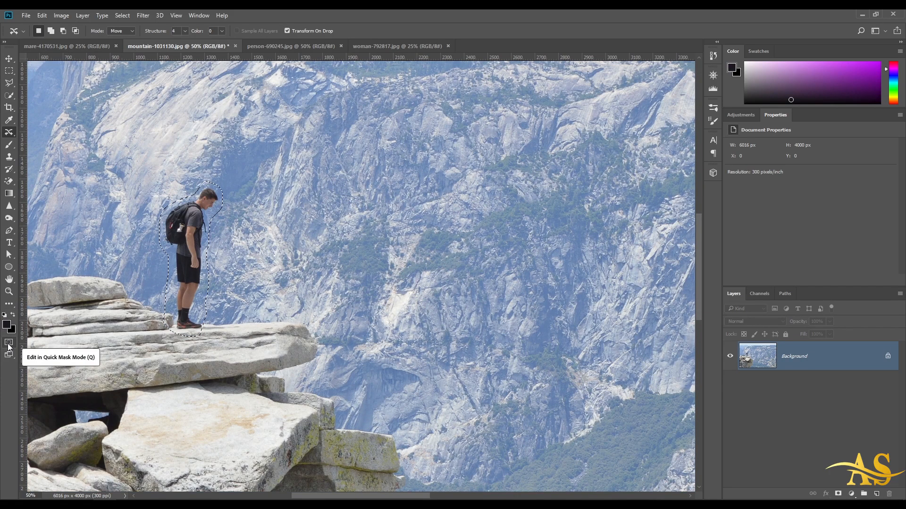
pyautogui.click(9, 346)
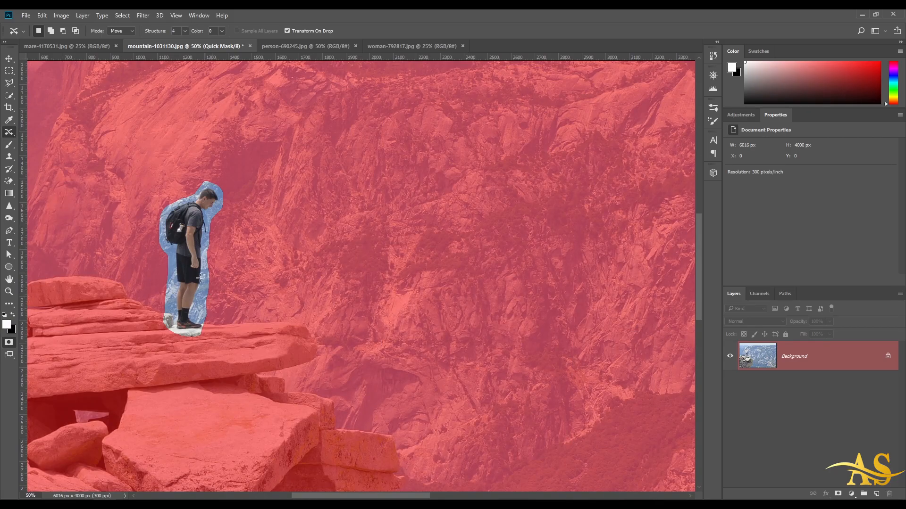
pyautogui.click(50, 31)
pyautogui.press('b')
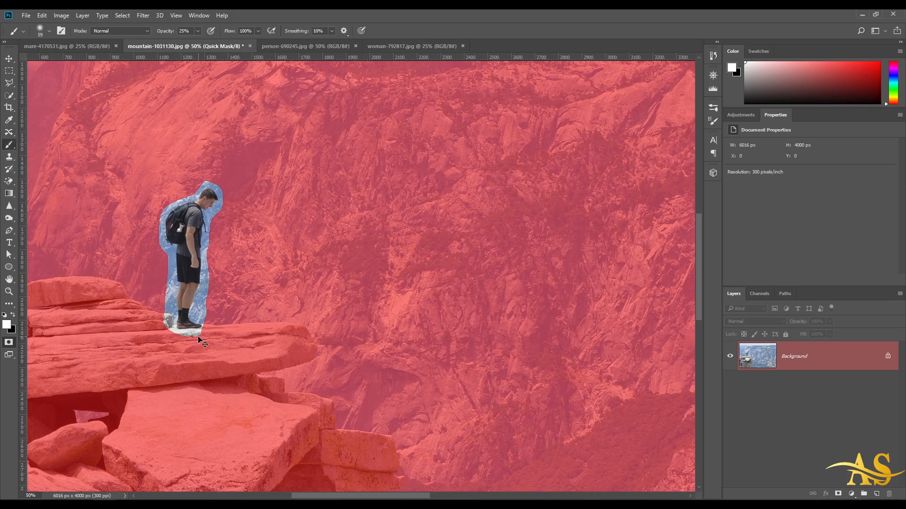
pyautogui.scroll(1, 202, 343)
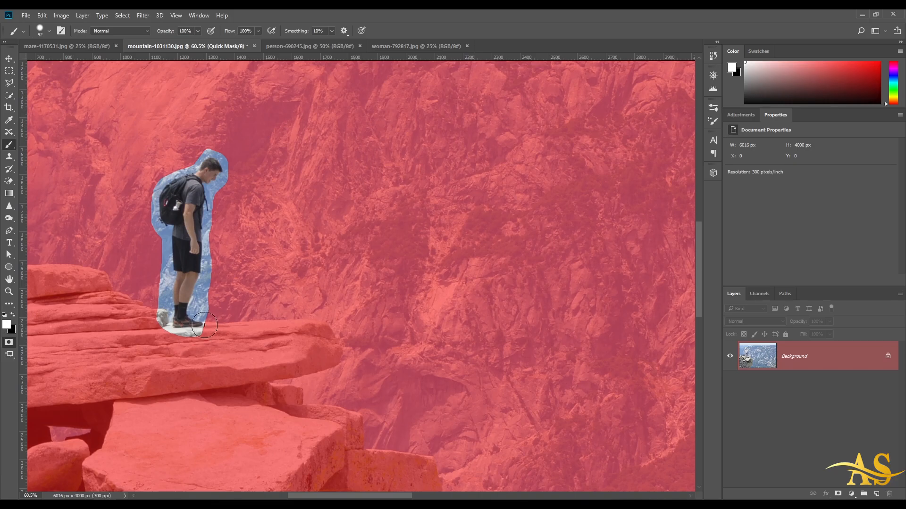
pyautogui.moveTo(199, 320)
pyautogui.mouseDown()
pyautogui.moveTo(208, 418)
pyautogui.moveTo(199, 323)
pyautogui.moveTo(166, 315)
pyautogui.moveTo(163, 286)
pyautogui.moveTo(175, 200)
pyautogui.moveTo(194, 173)
pyautogui.moveTo(219, 171)
pyautogui.moveTo(210, 221)
pyautogui.moveTo(227, 234)
pyautogui.moveTo(159, 258)
pyautogui.mouseUp()
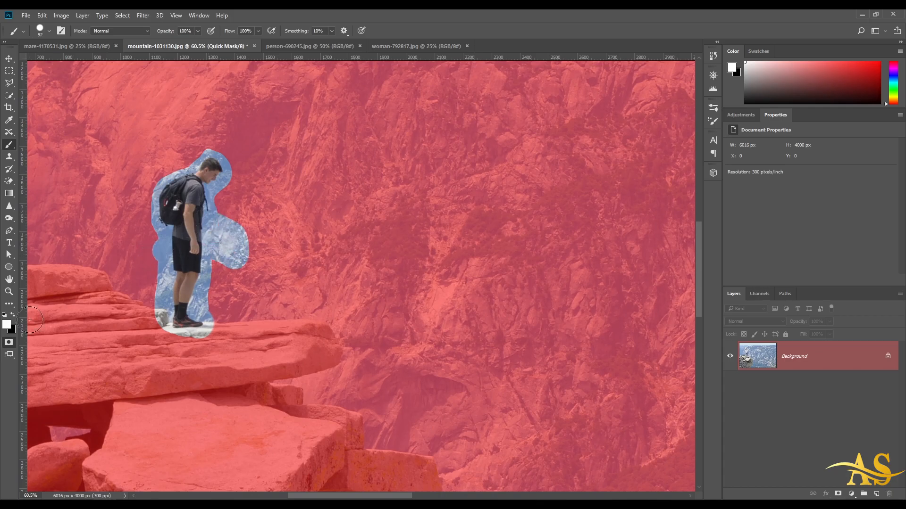
# - Paint with black to trim the excess mask area close around the hiker, and return to the standard selection
pyautogui.press('x')
pyautogui.moveTo(255, 229)
pyautogui.mouseDown()
pyautogui.moveTo(242, 266)
pyautogui.moveTo(230, 211)
pyautogui.moveTo(227, 275)
pyautogui.moveTo(218, 262)
pyautogui.moveTo(228, 251)
pyautogui.moveTo(208, 304)
pyautogui.moveTo(222, 325)
pyautogui.moveTo(203, 345)
pyautogui.moveTo(158, 342)
pyautogui.moveTo(147, 331)
pyautogui.moveTo(157, 238)
pyautogui.mouseUp()
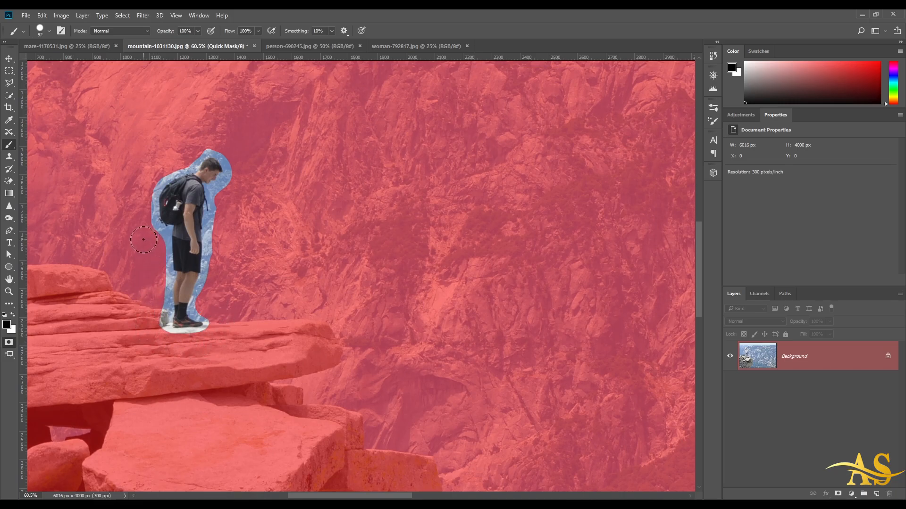
pyautogui.moveTo(239, 155); pyautogui.dragTo(213, 233)
pyautogui.press('q')
pyautogui.scroll(-3, 310, 236)
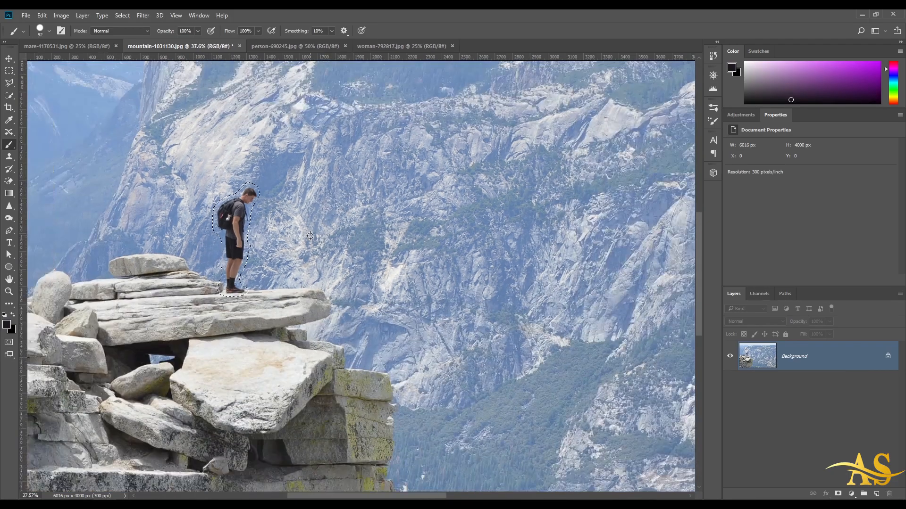
# - Use Content-Aware Move in Move mode to relocate the hiker onto the lower rock ledge, and commit the move
pyautogui.click(6, 134)
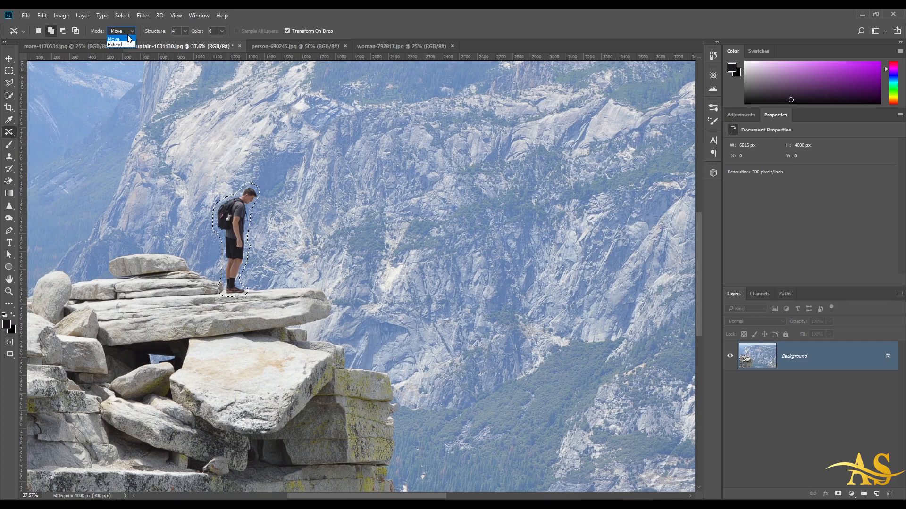
pyautogui.click(128, 34)
pyautogui.moveTo(225, 230); pyautogui.dragTo(366, 318)
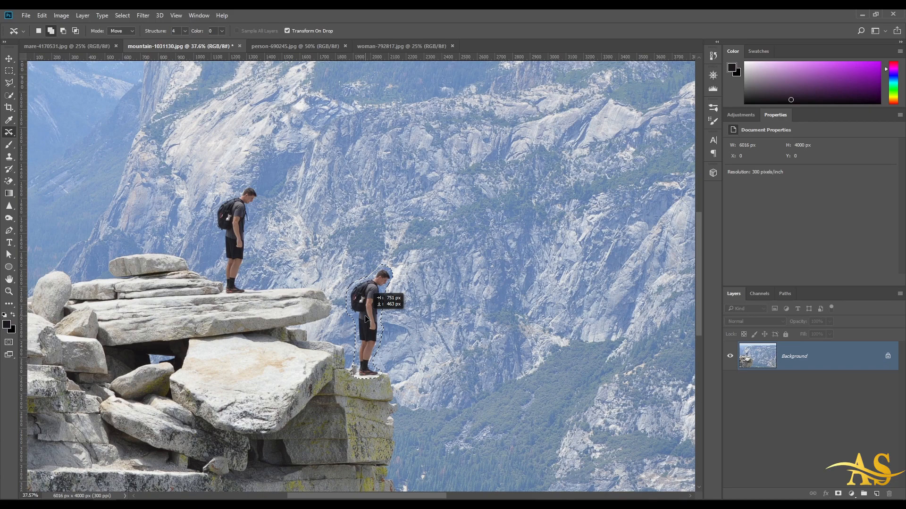
pyautogui.click(366, 319)
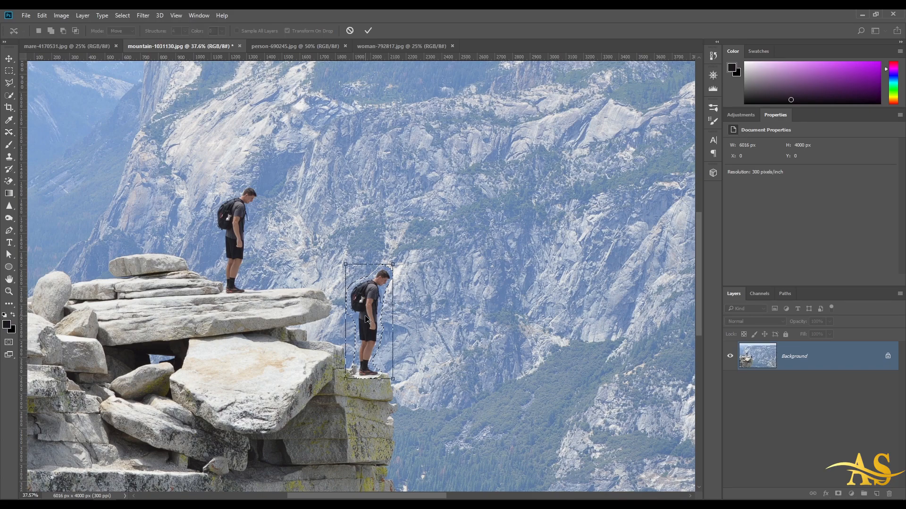
pyautogui.click(369, 31)
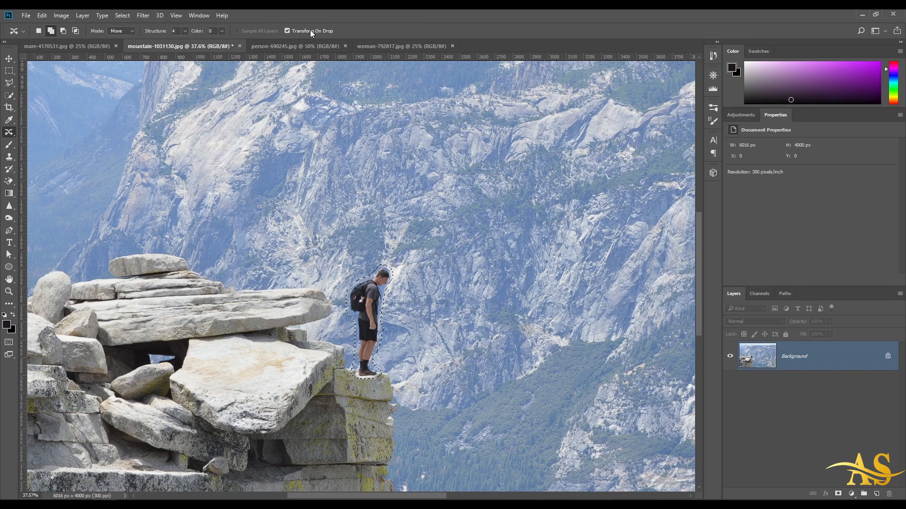
# - Fine-tune the hiker's position on the ledge, rotate him slightly counterclockwise, and commit the transform
pyautogui.moveTo(367, 321)
pyautogui.mouseDown()
pyautogui.moveTo(233, 240)
pyautogui.moveTo(255, 236)
pyautogui.moveTo(350, 288)
pyautogui.moveTo(361, 313)
pyautogui.mouseUp()
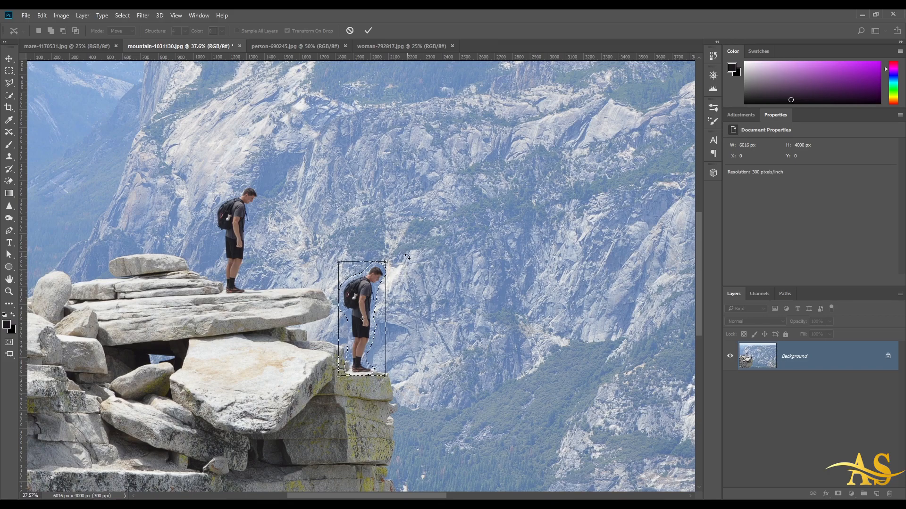
pyautogui.moveTo(409, 256); pyautogui.dragTo(384, 260)
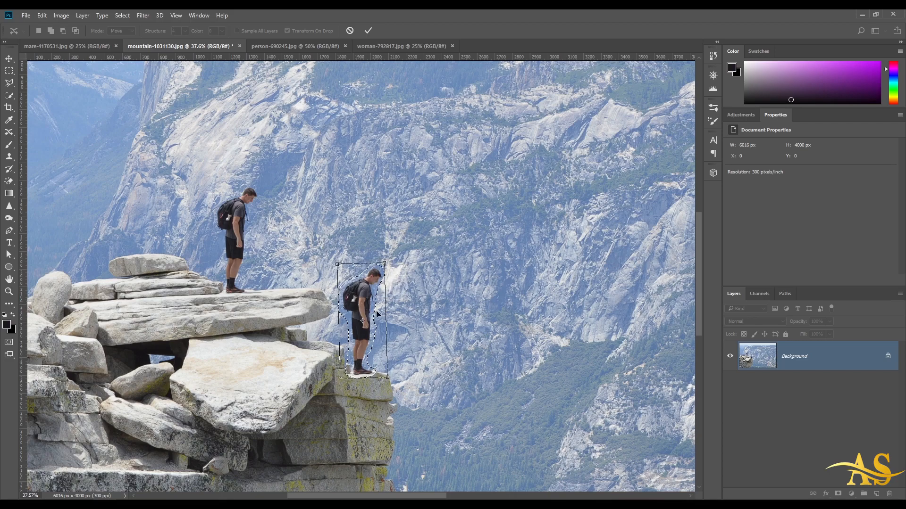
pyautogui.scroll(4, 373, 390)
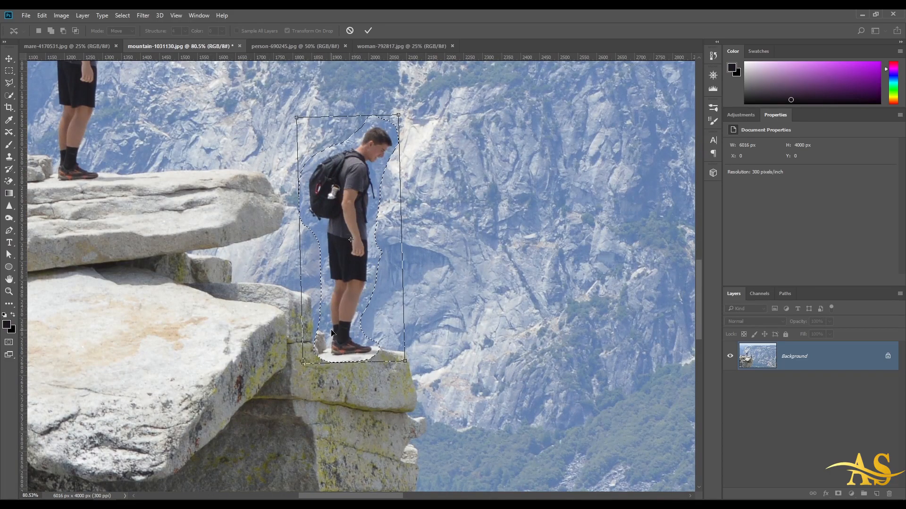
pyautogui.moveTo(344, 324); pyautogui.dragTo(339, 324)
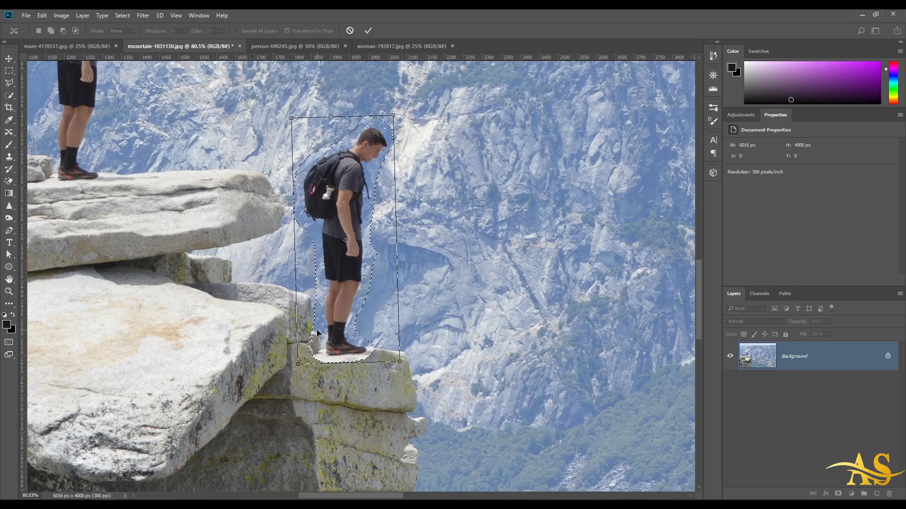
pyautogui.scroll(-2, 370, 325)
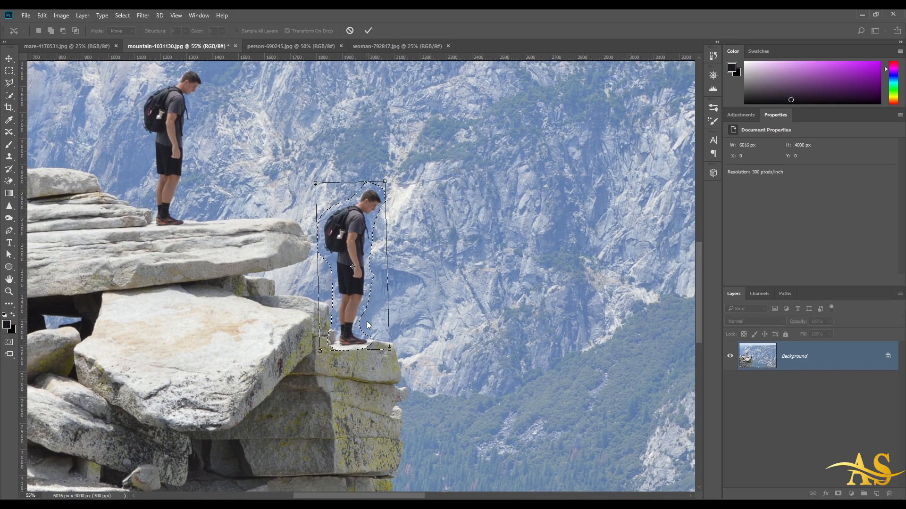
pyautogui.hotkey('alt', 'space')
pyautogui.click(367, 31)
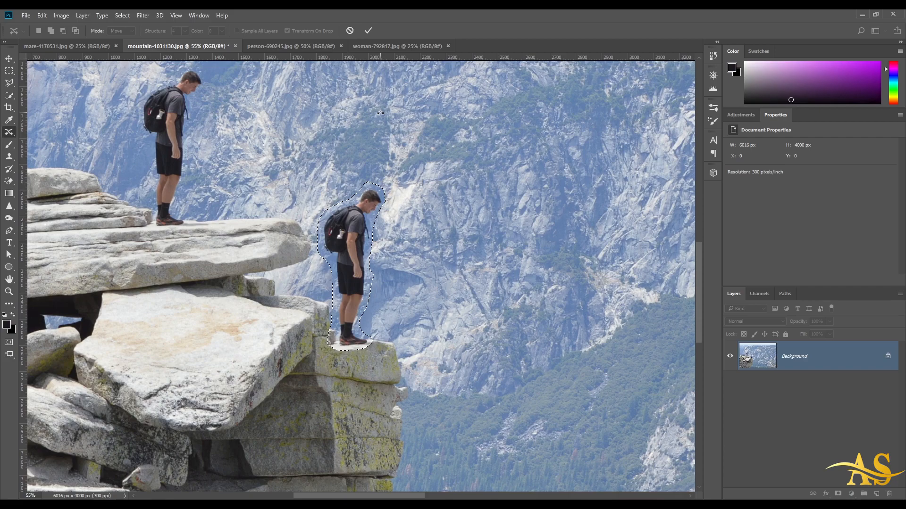
# - Clear the selection and examine how the moved hiker's outline and shoes blend with the ledge and the mountain background
pyautogui.scroll(-3, 369, 199)
pyautogui.press('shift')
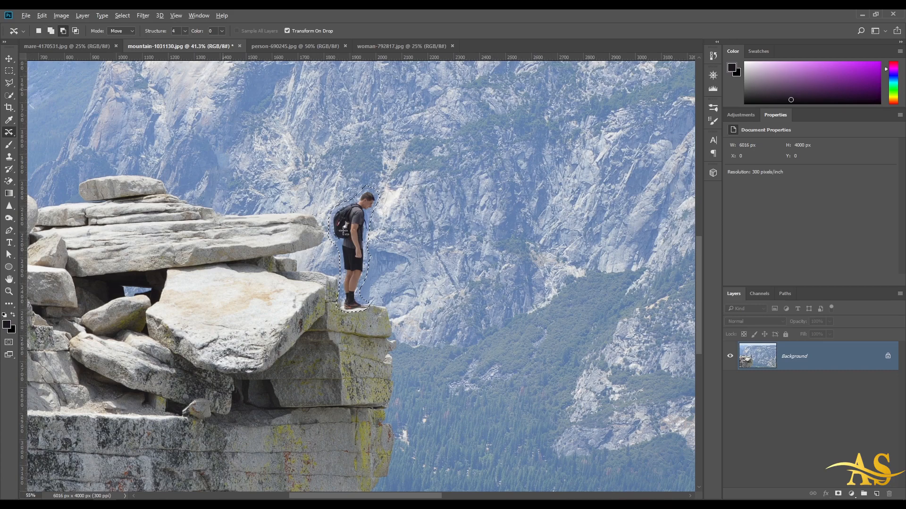
pyautogui.scroll(2, 335, 253)
pyautogui.hotkey('ctrl', 'd')
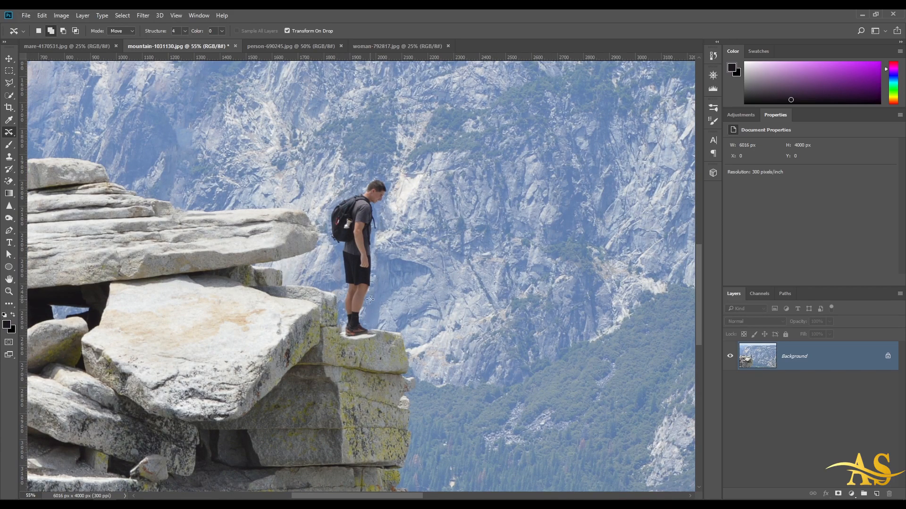
pyautogui.scroll(2, 375, 206)
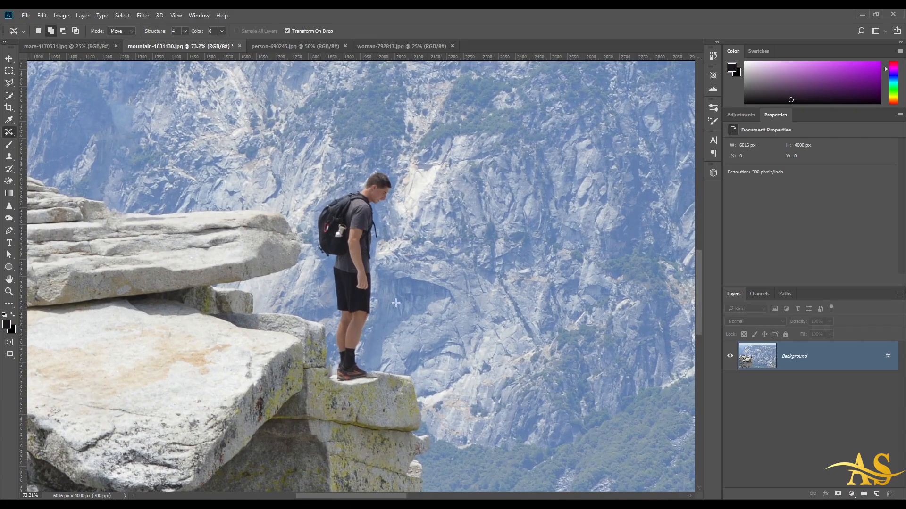
pyautogui.scroll(1, 383, 392)
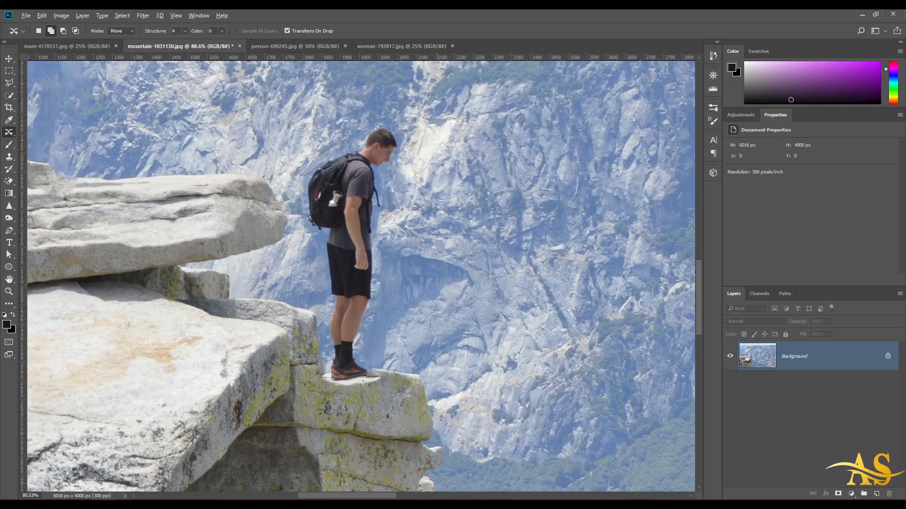
pyautogui.scroll(-1, 362, 384)
pyautogui.press('shift')
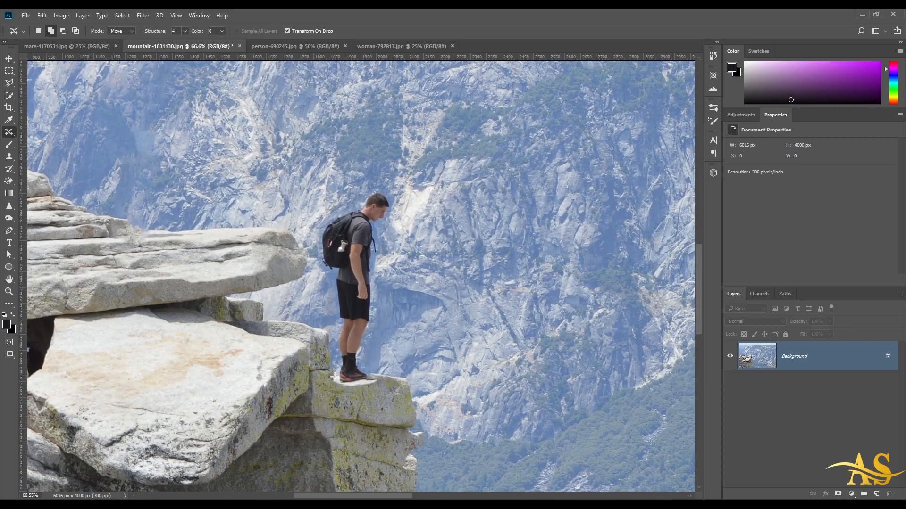
pyautogui.scroll(-5, 334, 377)
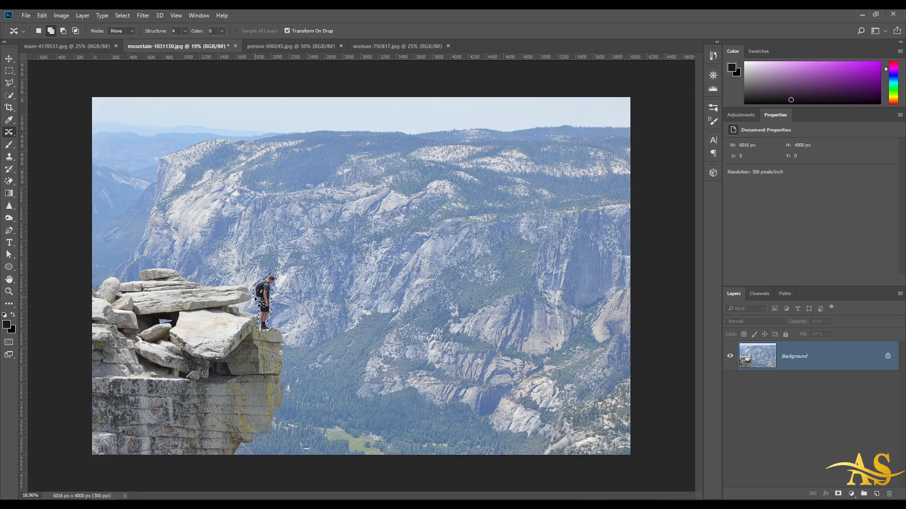
# - Set the Content-Aware Move mode to Extend and switch to the mare-4170531.jpg image
pyautogui.click(126, 32)
pyautogui.click(120, 42)
pyautogui.click(98, 44)
pyautogui.scroll(-1, 399, 319)
pyautogui.scroll(2, 400, 318)
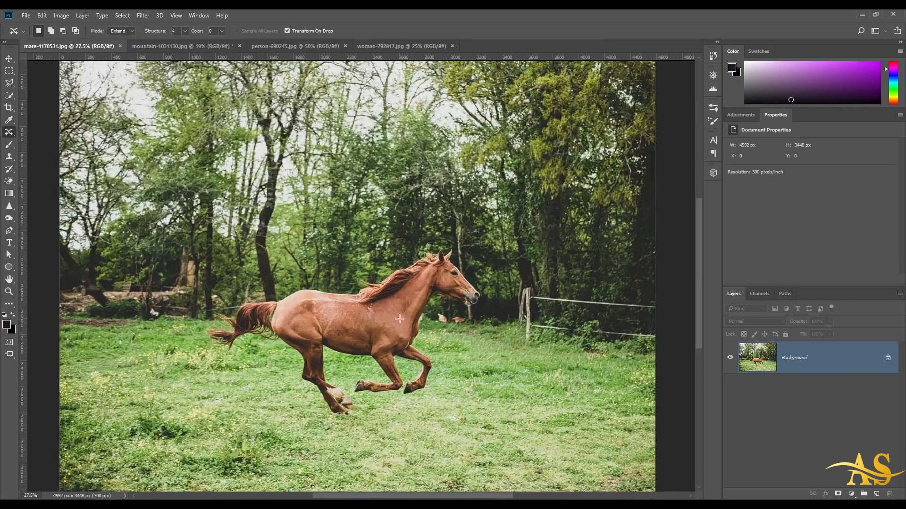
pyautogui.scroll(-1, 399, 318)
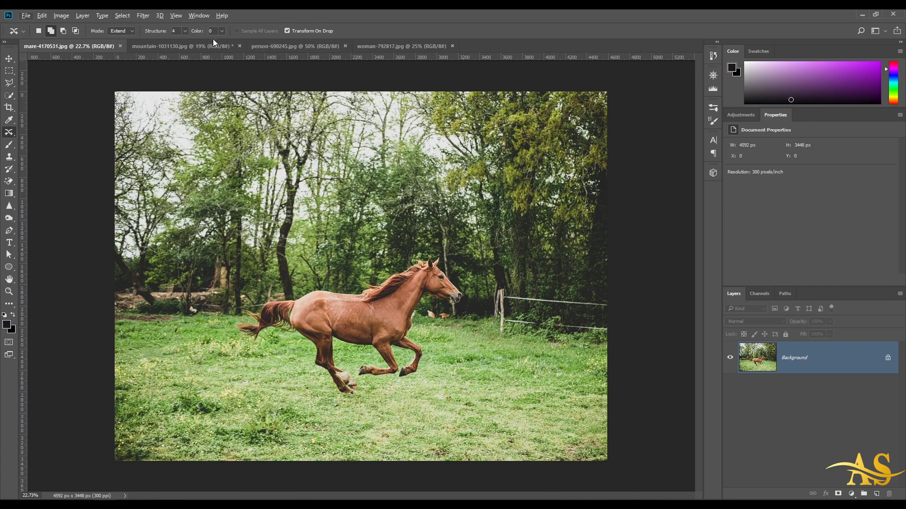
# - Outline the galloping horse loosely with a Content-Aware Move selection that includes its tail and legs
pyautogui.moveTo(411, 256); pyautogui.dragTo(352, 287)
pyautogui.hotkey('ctrl', 'd')
pyautogui.scroll(1, 420, 257)
pyautogui.moveTo(393, 266)
pyautogui.mouseDown()
pyautogui.moveTo(257, 299)
pyautogui.moveTo(216, 321)
pyautogui.moveTo(239, 359)
pyautogui.moveTo(294, 373)
pyautogui.moveTo(333, 415)
pyautogui.moveTo(386, 407)
pyautogui.moveTo(496, 288)
pyautogui.moveTo(458, 246)
pyautogui.moveTo(388, 259)
pyautogui.mouseUp()
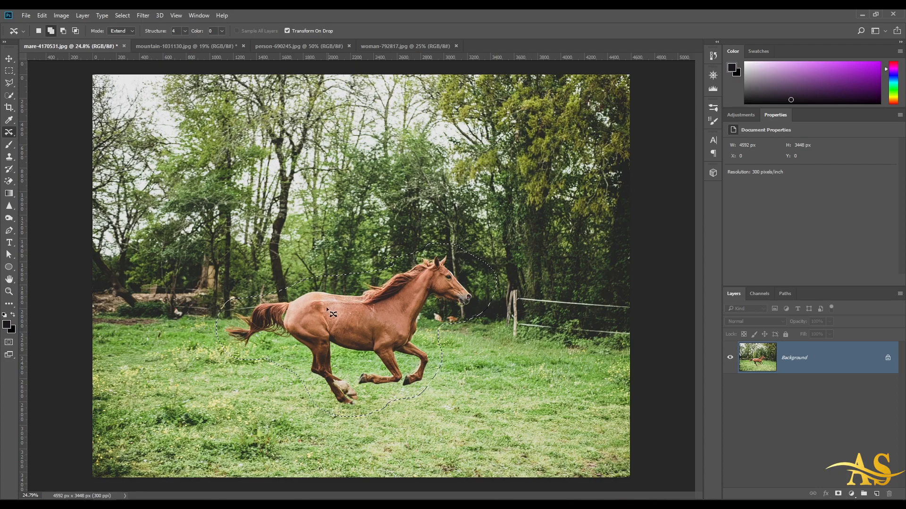
# - Duplicate the horse in Extend mode onto the lower-right grass, scale the copy down, and commit the transform
pyautogui.scroll(-2, 358, 314)
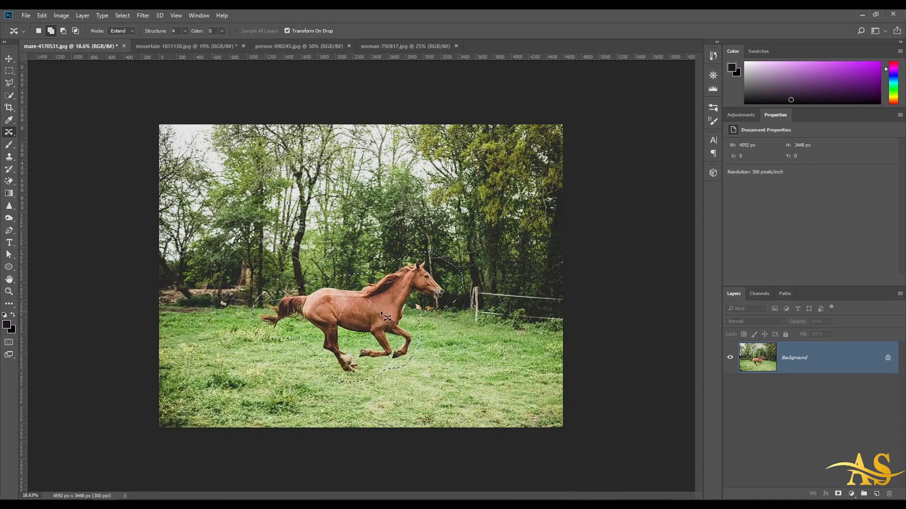
pyautogui.moveTo(387, 317); pyautogui.dragTo(497, 358)
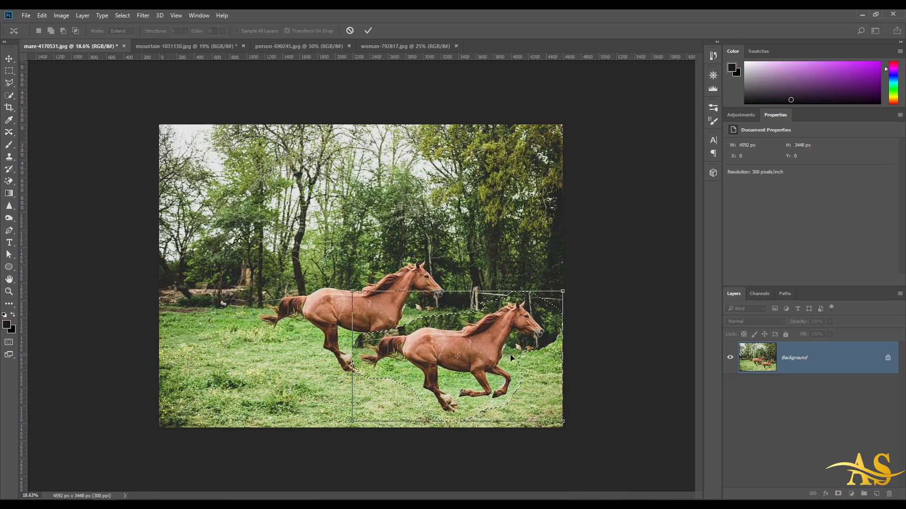
pyautogui.moveTo(562, 291); pyautogui.dragTo(512, 317)
pyautogui.moveTo(433, 373); pyautogui.dragTo(498, 371)
pyautogui.moveTo(562, 324); pyautogui.dragTo(546, 334)
pyautogui.moveTo(495, 366); pyautogui.dragTo(507, 361)
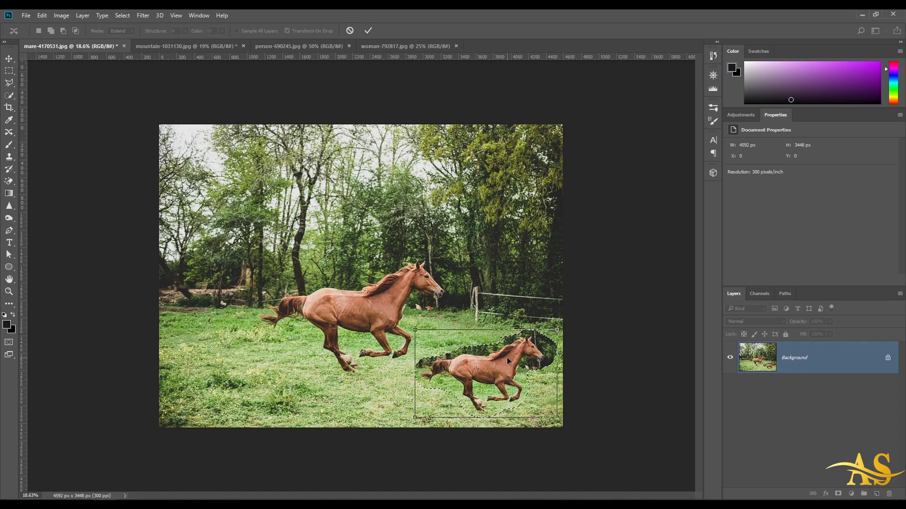
pyautogui.press('Return')
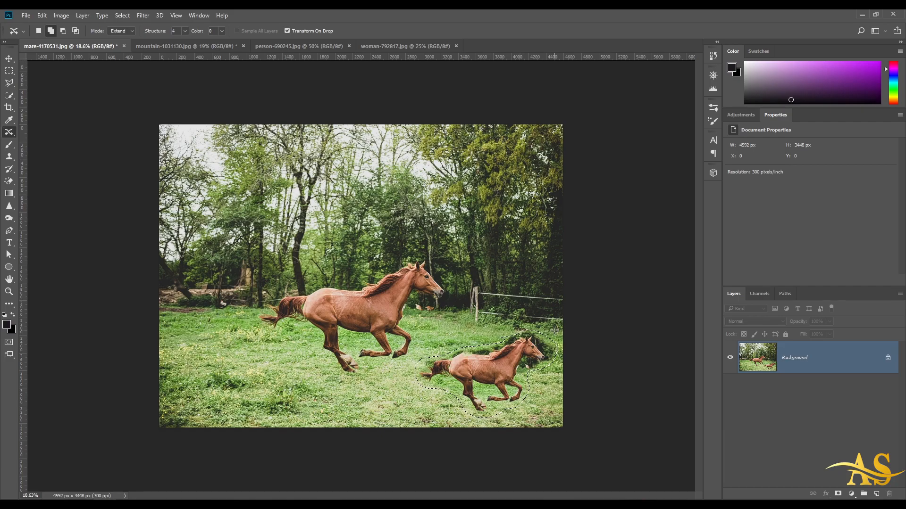
# - Inspect how the smaller horse copy blends into the grass, and step back to the selection around the original horse
pyautogui.hotkey('ctrl', 'd')
pyautogui.hotkey('ctrl', '0')
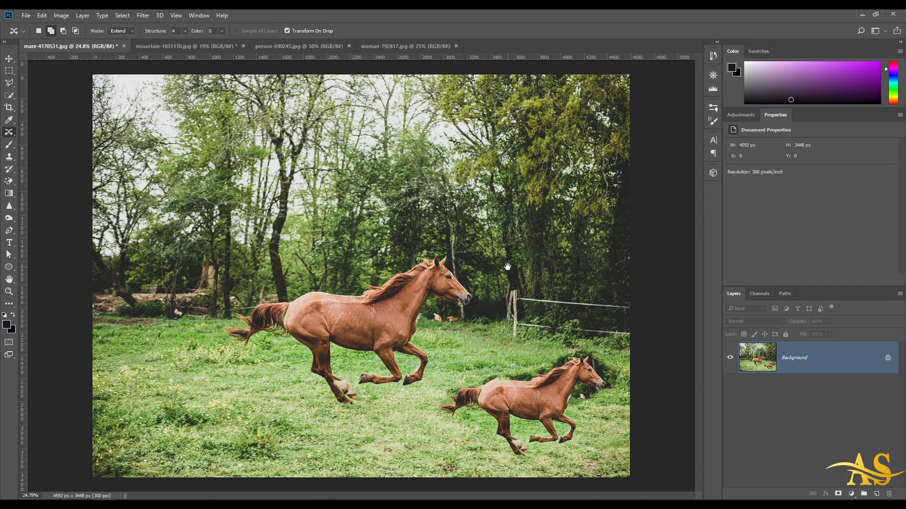
pyautogui.scroll(4, 600, 413)
pyautogui.moveTo(593, 357); pyautogui.dragTo(545, 310)
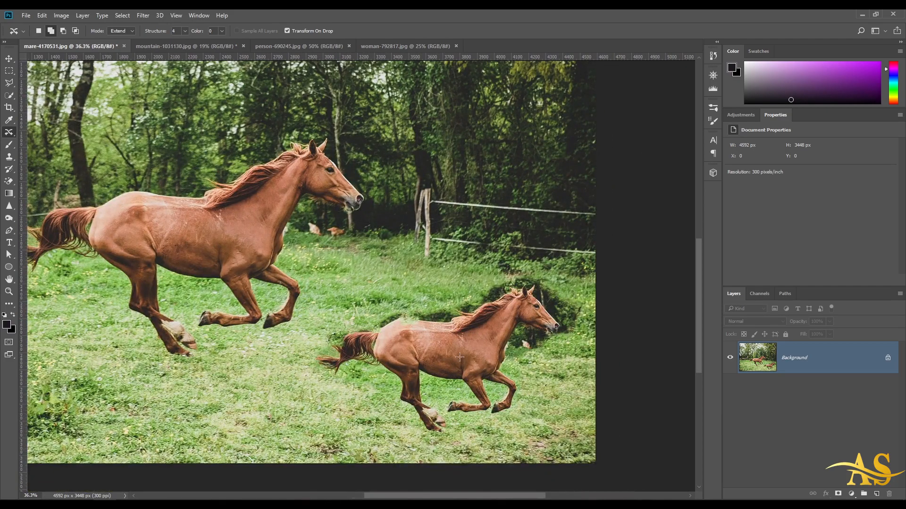
pyautogui.scroll(-2, 459, 357)
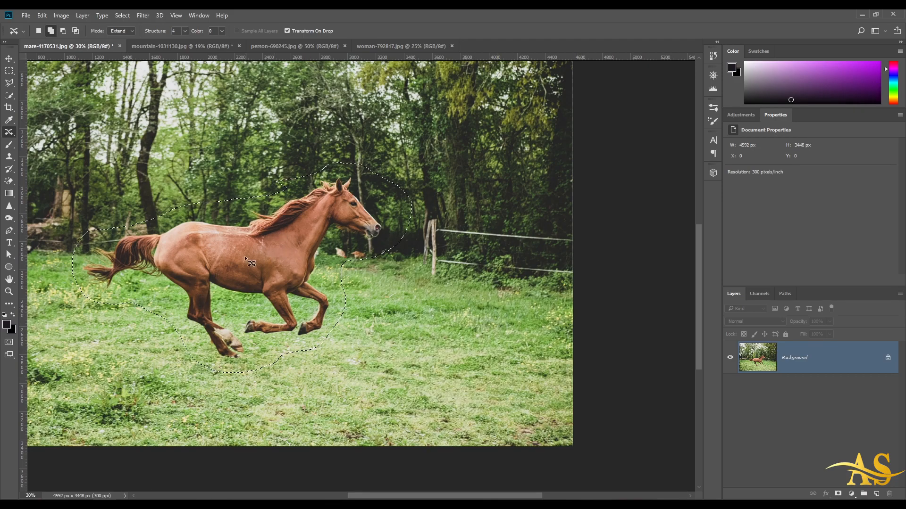
# - Duplicate the selected horse in front of the wire fence, shrink the copy, adjust its position, and commit it
pyautogui.moveTo(244, 256); pyautogui.dragTo(401, 259)
pyautogui.moveTo(536, 162); pyautogui.dragTo(502, 190)
pyautogui.moveTo(432, 250); pyautogui.dragTo(497, 271)
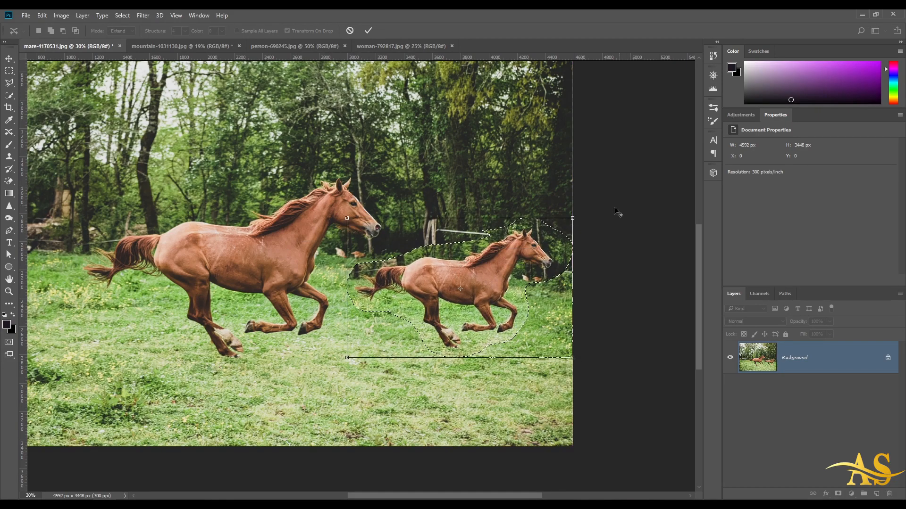
pyautogui.moveTo(572, 218); pyautogui.dragTo(564, 224)
pyautogui.moveTo(474, 247)
pyautogui.mouseDown()
pyautogui.moveTo(461, 245)
pyautogui.moveTo(461, 254)
pyautogui.mouseUp()
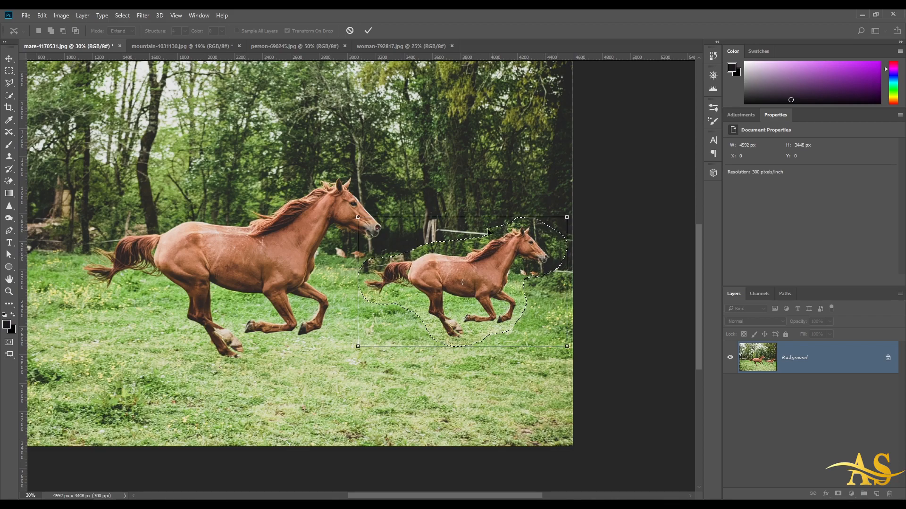
pyautogui.press('Return')
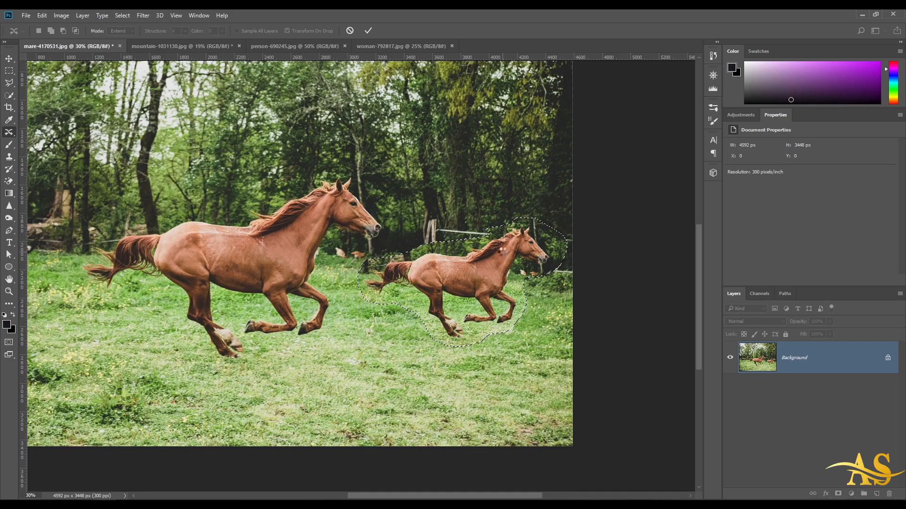
# - Examine how the copy by the fence blends in without the selection, and undo the duplication
pyautogui.hotkey('ctrl', 'd')
pyautogui.scroll(-3, 502, 251)
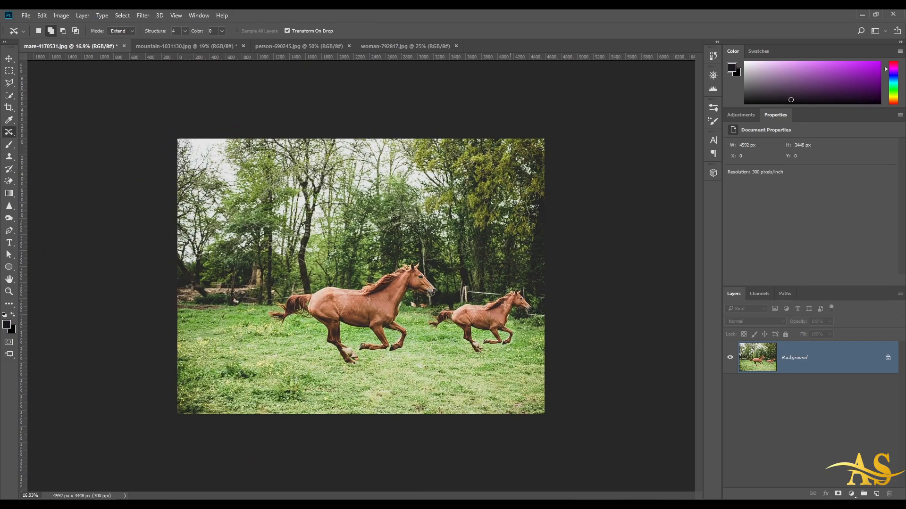
pyautogui.scroll(3, 517, 307)
pyautogui.moveTo(543, 295); pyautogui.dragTo(411, 265)
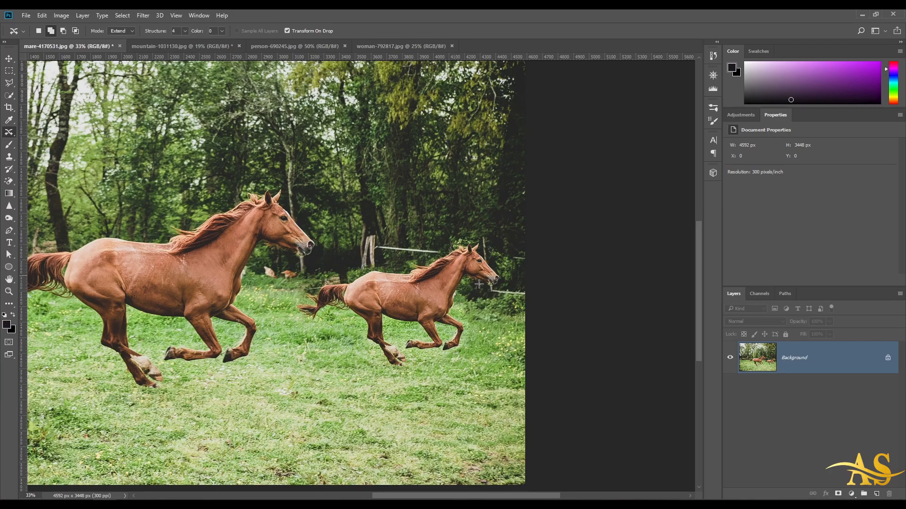
pyautogui.hotkey('ctrl', '0')
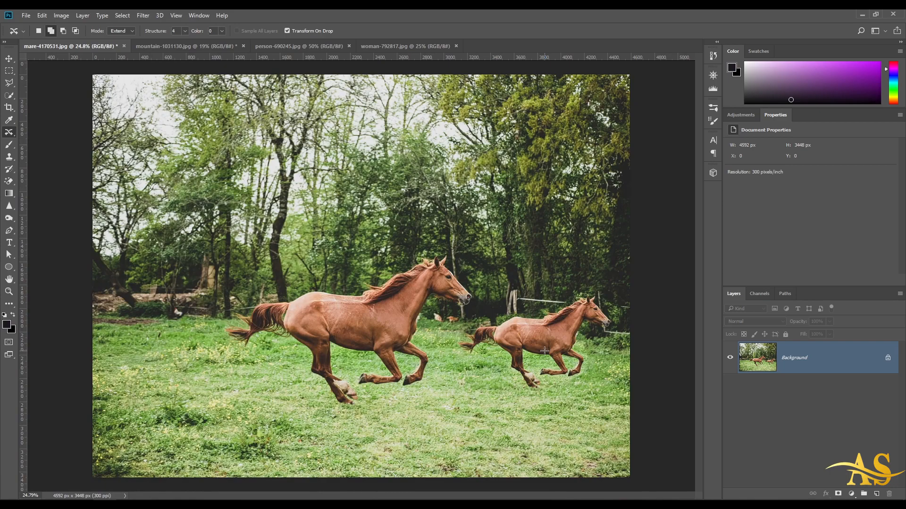
pyautogui.scroll(-1, 544, 351)
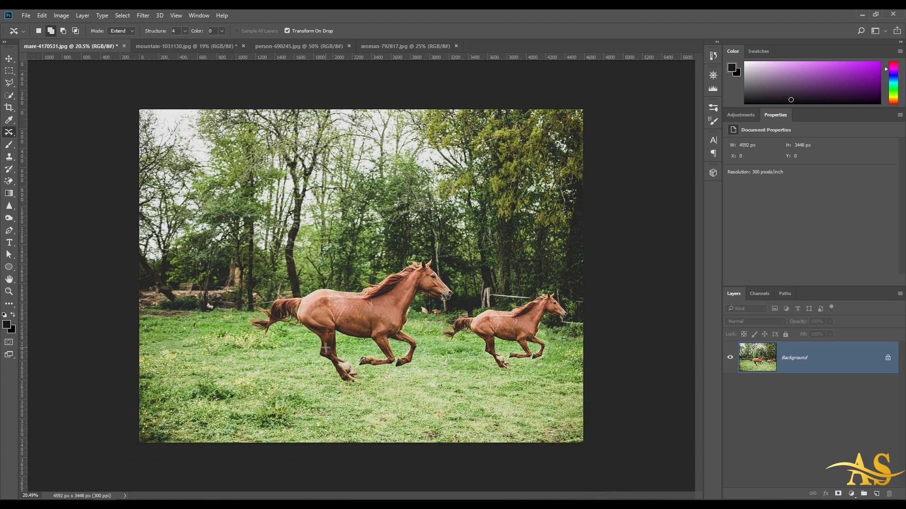
pyautogui.scroll(1, 326, 347)
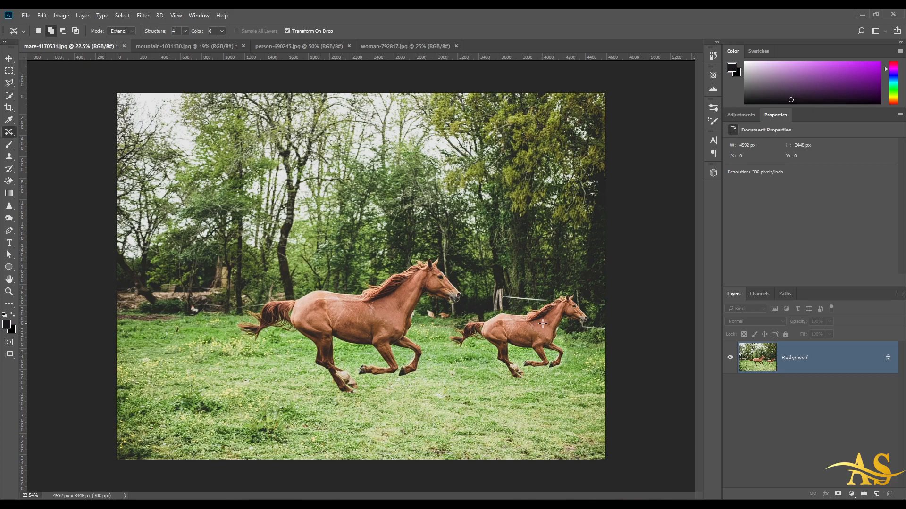
pyautogui.hotkey('ctrl', 'alt', 'z')
pyautogui.hotkey('ctrl', 'alt', 'z')
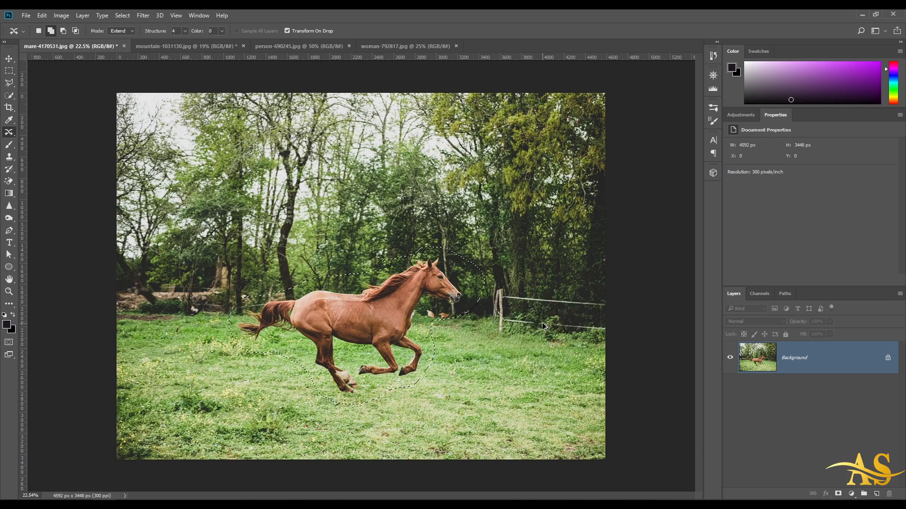
# - Relocate the selected horse toward the left side of the meadow in Move mode, commit it, and clear the selection
pyautogui.click(121, 32)
pyautogui.click(116, 38)
pyautogui.moveTo(380, 323); pyautogui.dragTo(285, 320)
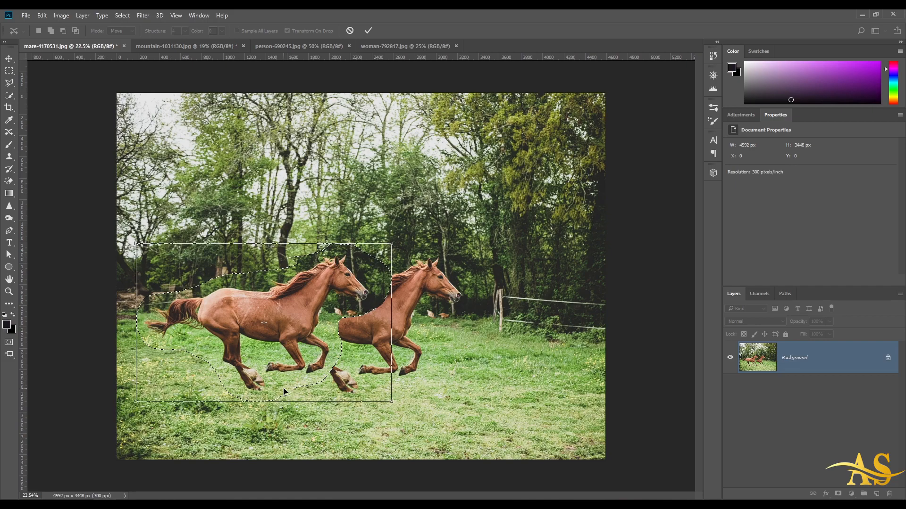
pyautogui.press('Return')
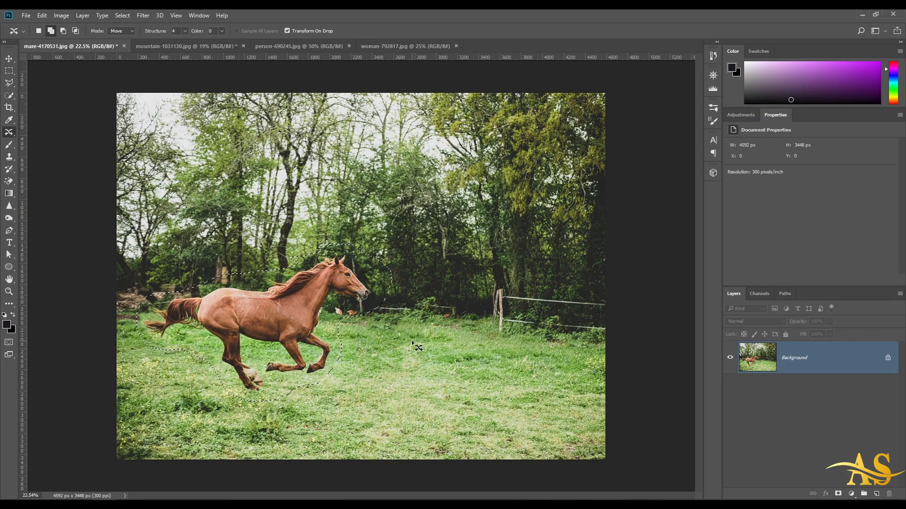
pyautogui.hotkey('ctrl', 'd')
pyautogui.scroll(-3, 402, 320)
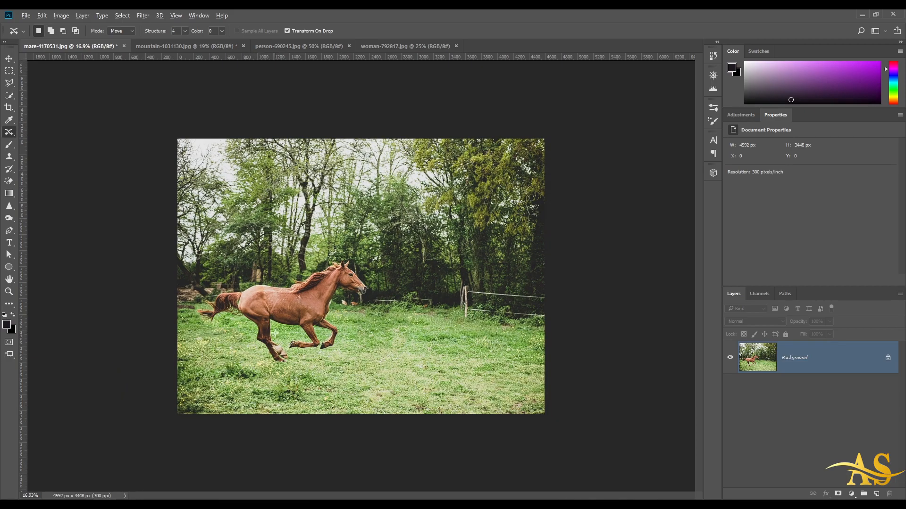
pyautogui.scroll(2, 274, 333)
pyautogui.press('shift')
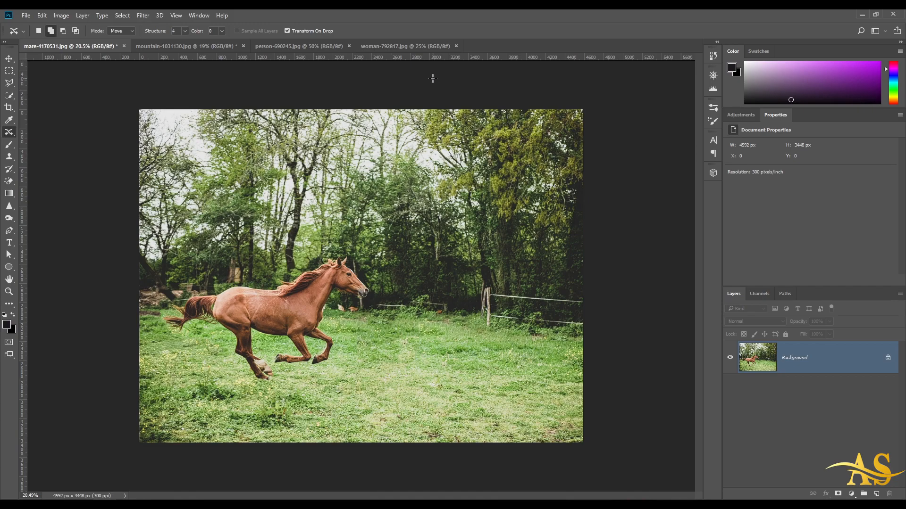
# - Switch to the person-690245.jpg image, unlock its background layer, and leave the layer deselected
pyautogui.click(417, 46)
pyautogui.hotkey('ctrl', '0')
pyautogui.click(300, 47)
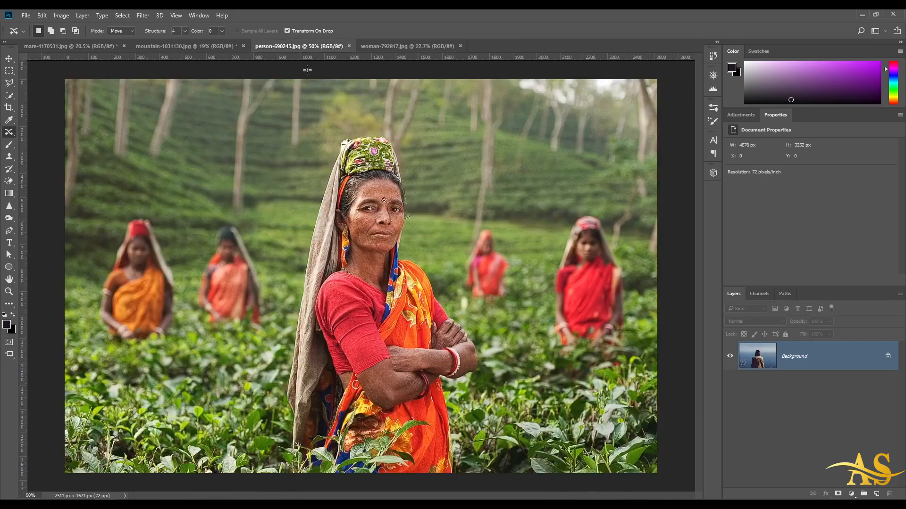
pyautogui.hotkey('ctrl', '0')
pyautogui.press('shift')
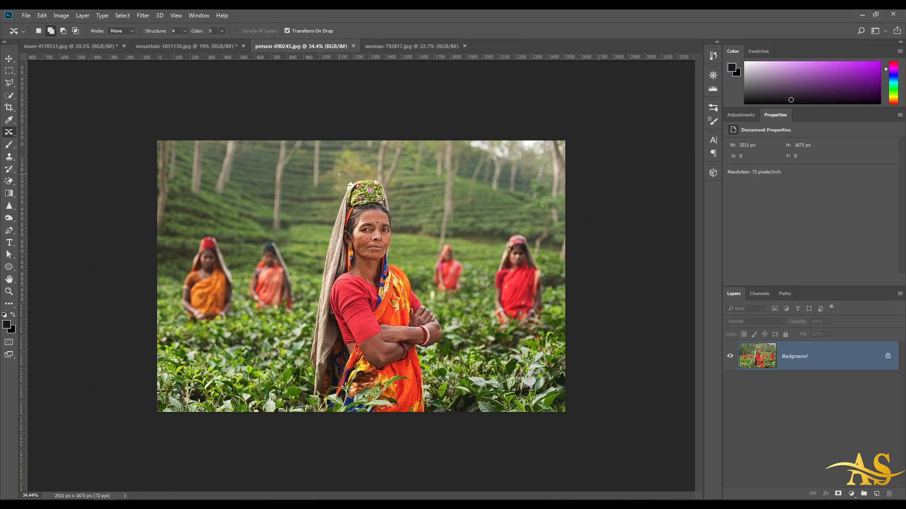
pyautogui.scroll(1, 381, 210)
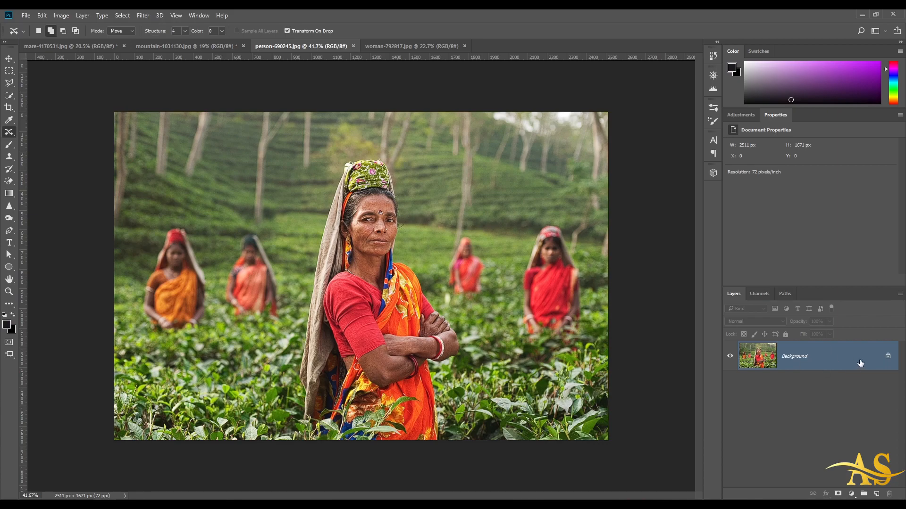
pyautogui.click(887, 356)
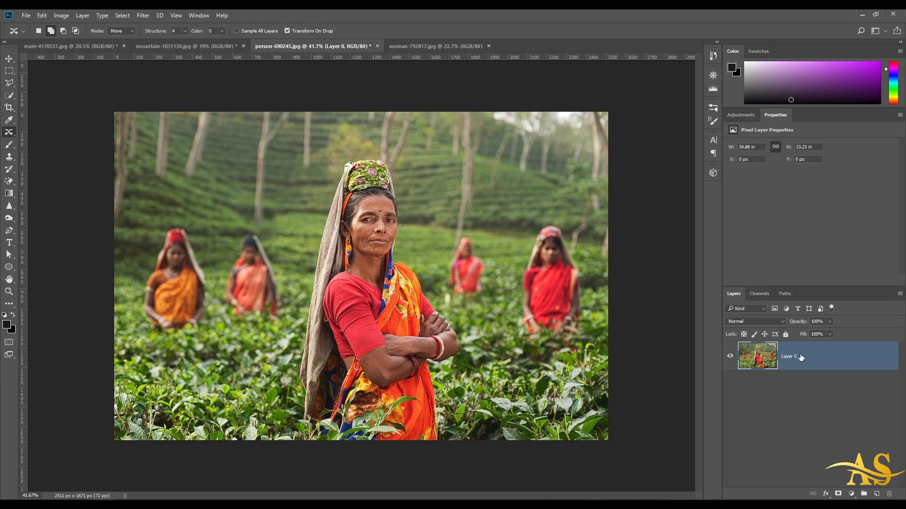
pyautogui.click(815, 416)
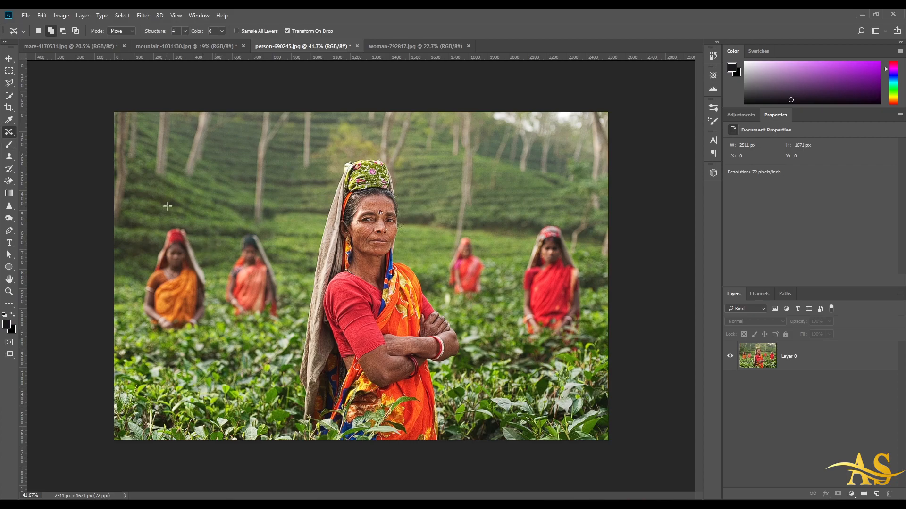
# - Extend the canvas past the photo's right edge to about 3346 px wide with the Crop tool
pyautogui.click(9, 108)
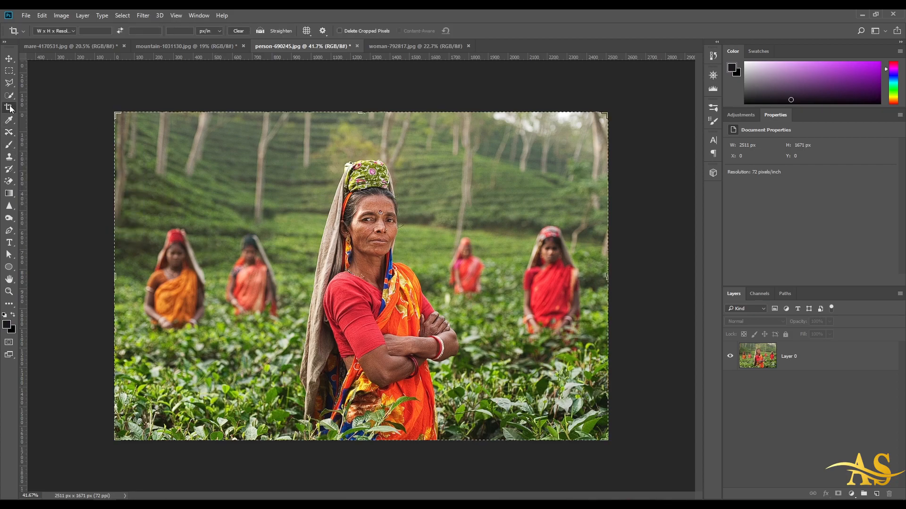
pyautogui.scroll(-3, 203, 220)
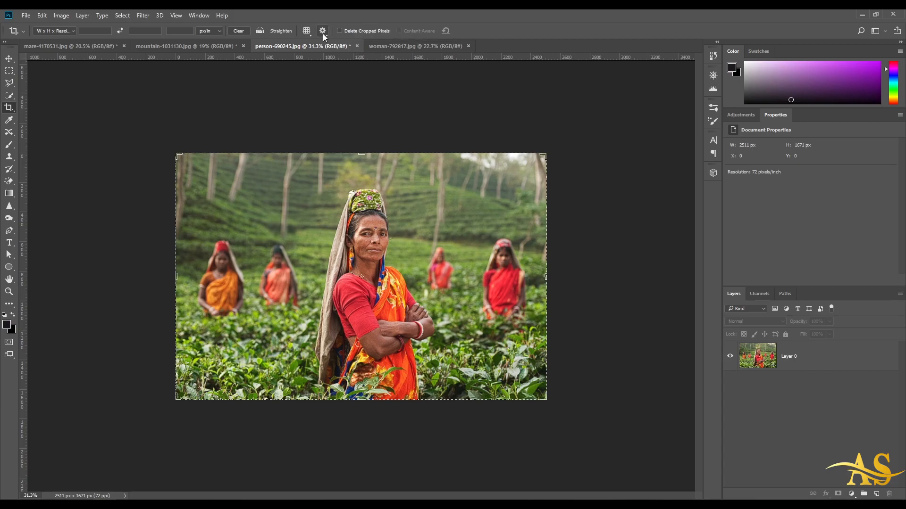
pyautogui.scroll(-2, 340, 243)
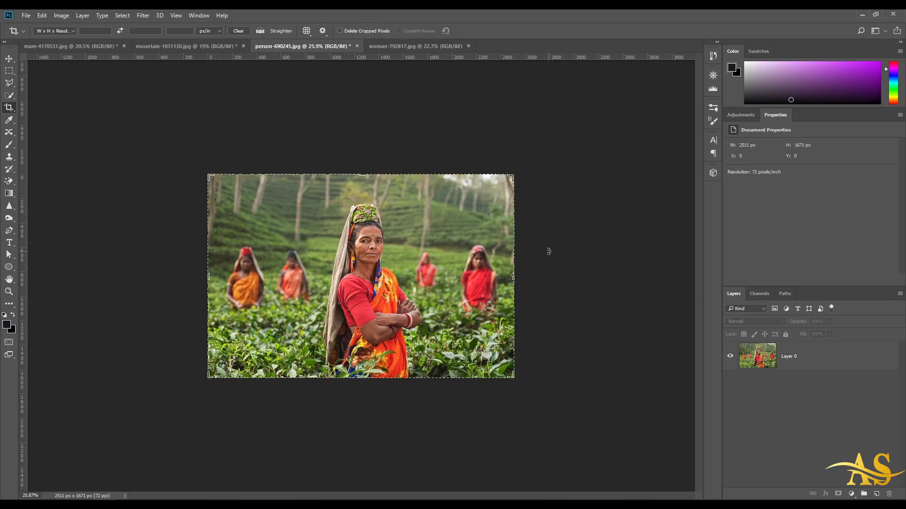
pyautogui.moveTo(514, 276); pyautogui.dragTo(576, 279)
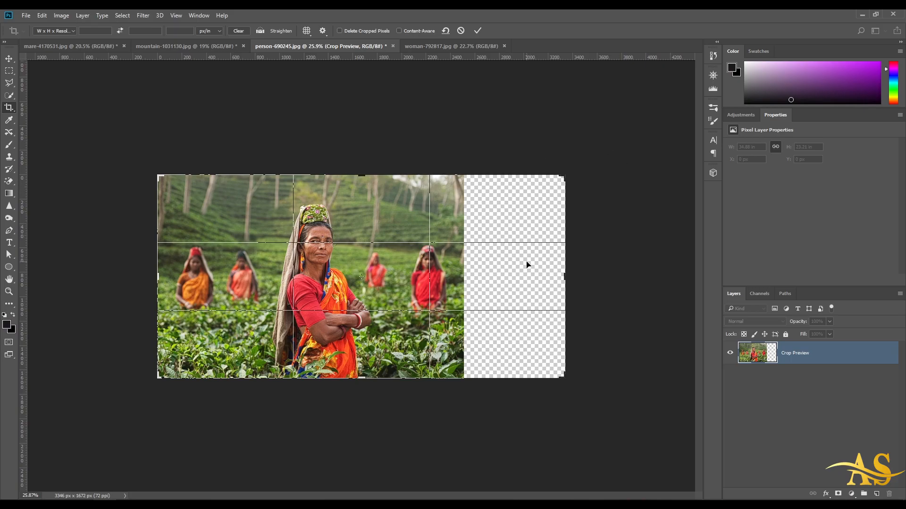
pyautogui.press('Return')
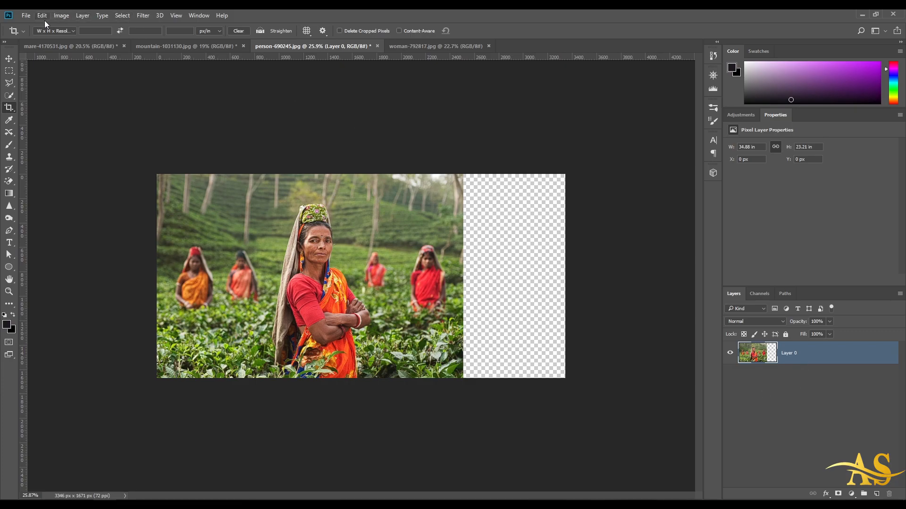
# - Try to stretch the photo layer to about 133% width with Free Transform to fill the empty canvas
pyautogui.click(42, 15)
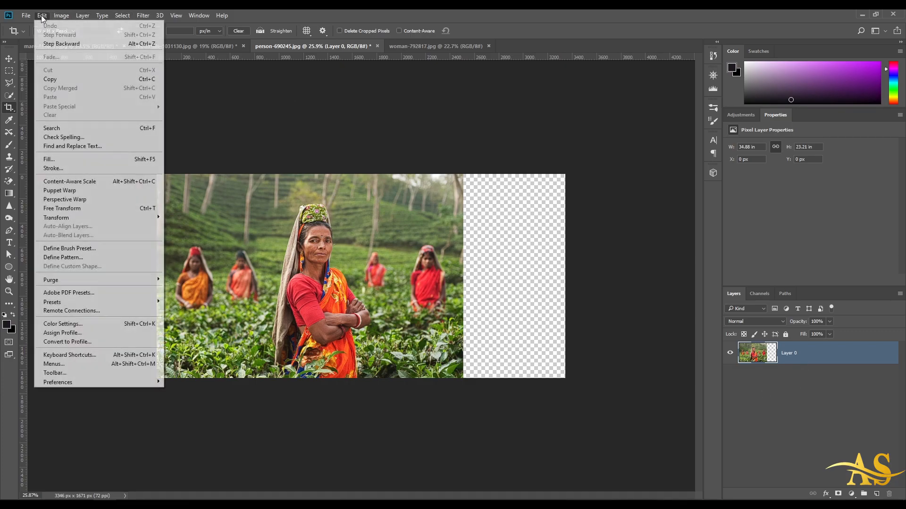
pyautogui.click(59, 209)
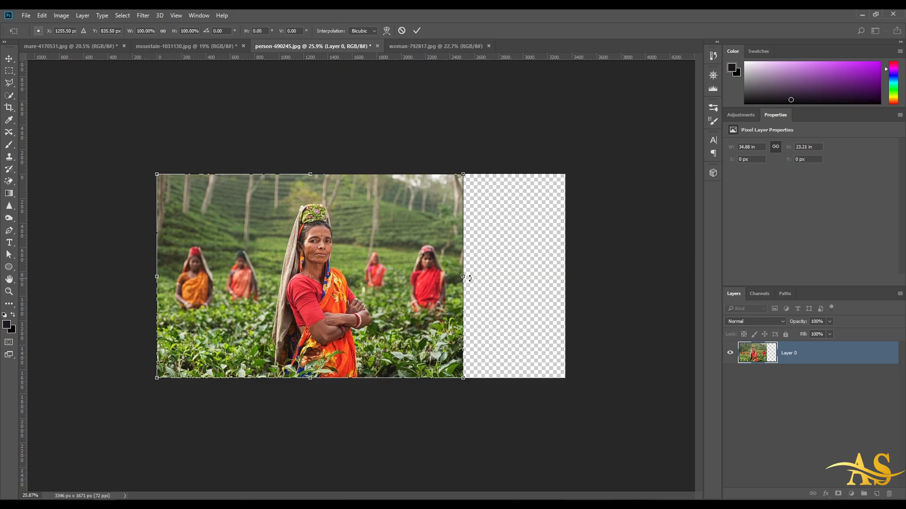
pyautogui.moveTo(463, 277); pyautogui.dragTo(564, 277)
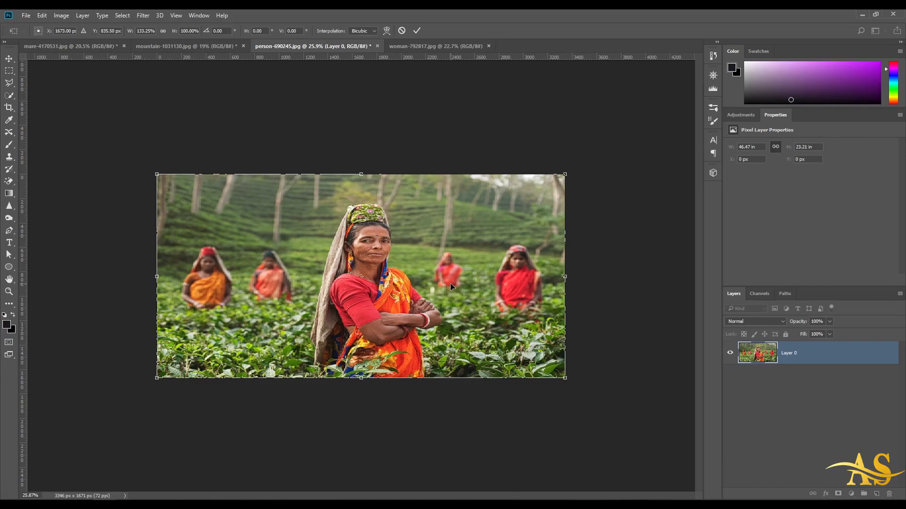
pyautogui.press('Escape')
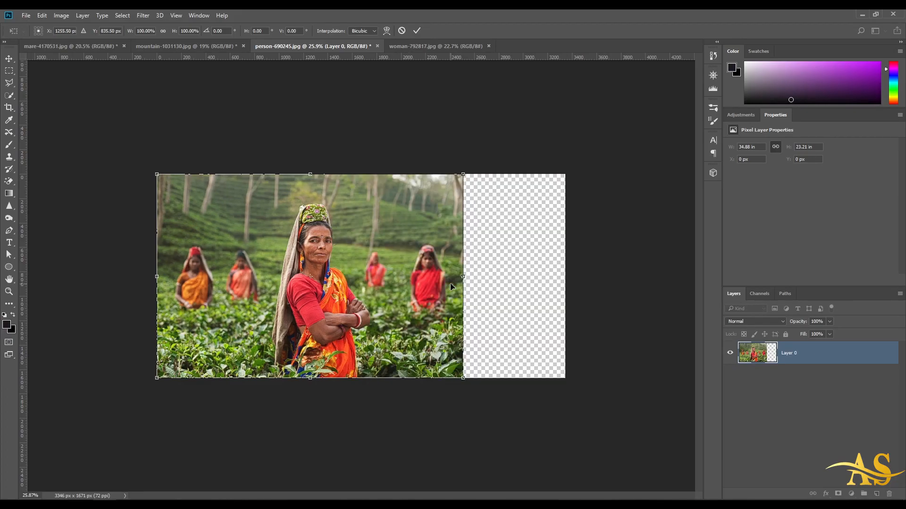
# - Try to stretch the photo layer to about 124% width with Content-Aware Scale
pyautogui.press('c')
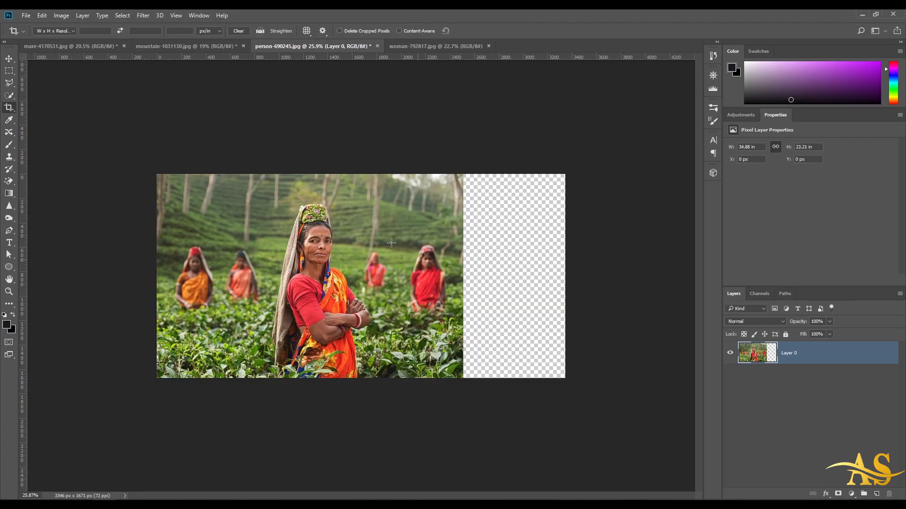
pyautogui.click(44, 15)
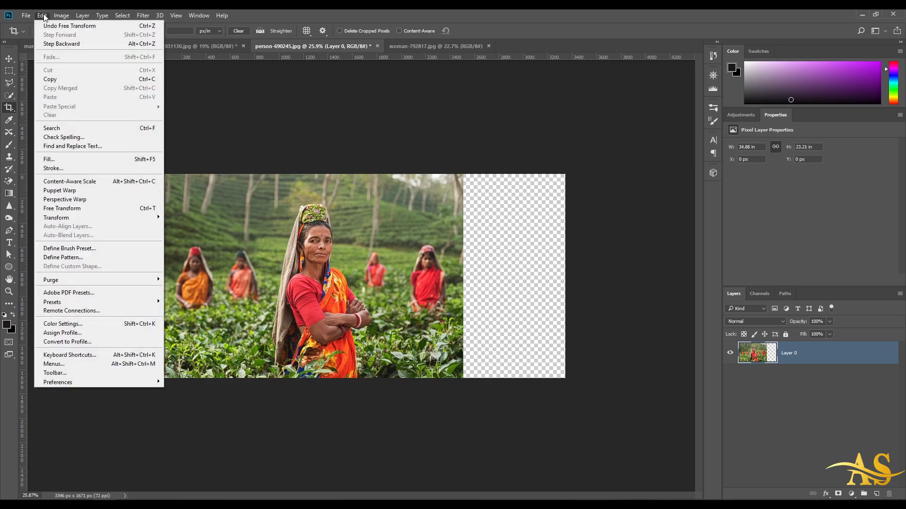
pyautogui.click(75, 182)
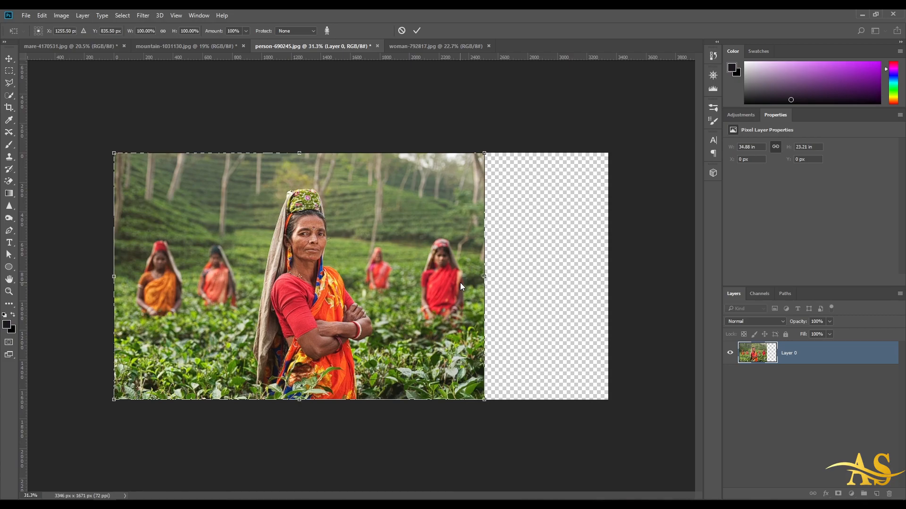
pyautogui.moveTo(484, 277); pyautogui.dragTo(565, 280)
pyautogui.moveTo(567, 280); pyautogui.dragTo(571, 280)
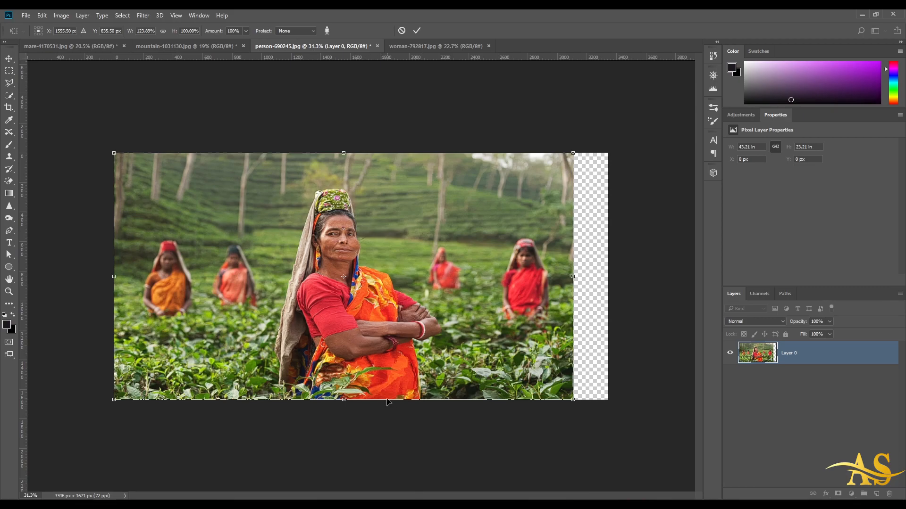
# - Try widening the layer to about 133% with skin-tone protection on, and cancel the Content-Aware Scale
pyautogui.click(327, 31)
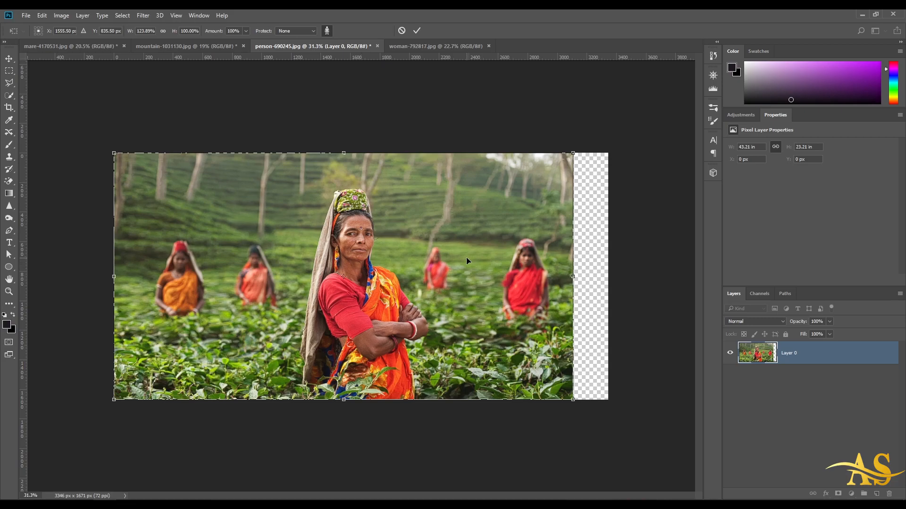
pyautogui.moveTo(573, 276); pyautogui.dragTo(611, 276)
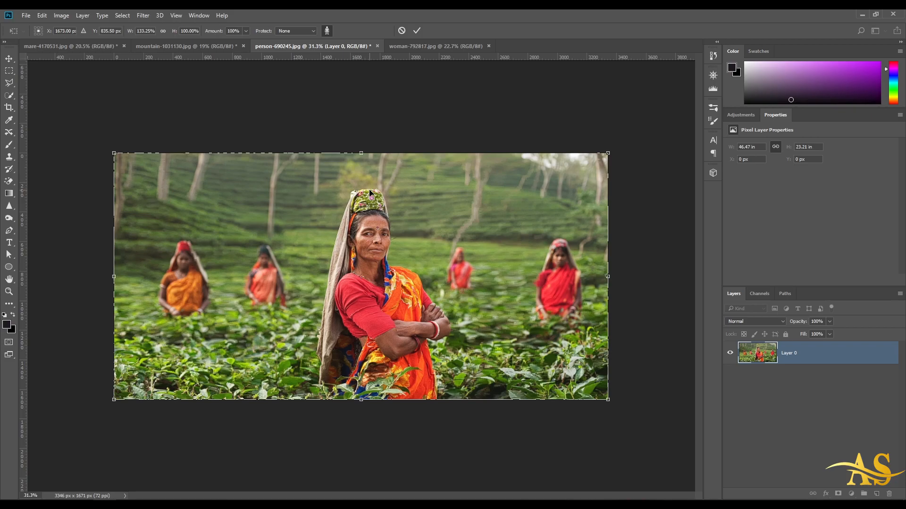
pyautogui.press('Escape')
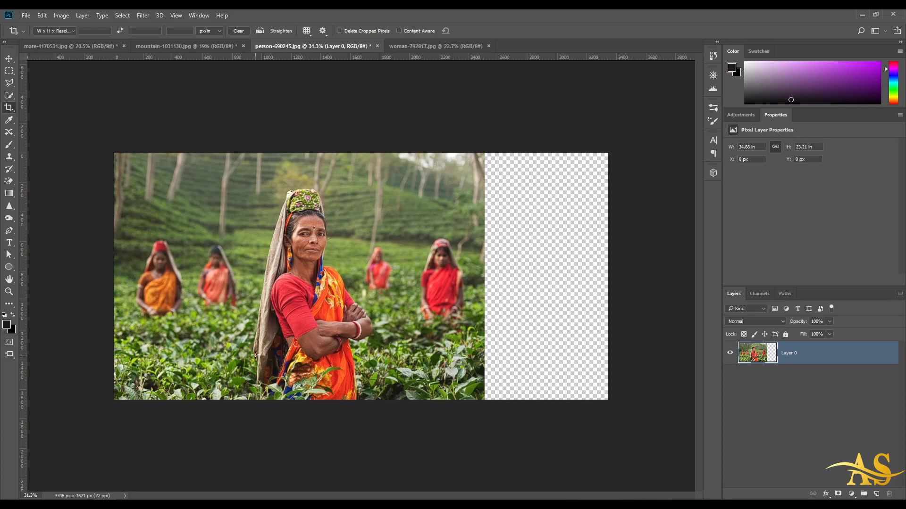
# - Select the foreground woman with the Quick Selection tool and subtract the spill-over along her shawl
pyautogui.click(8, 95)
pyautogui.press('c')
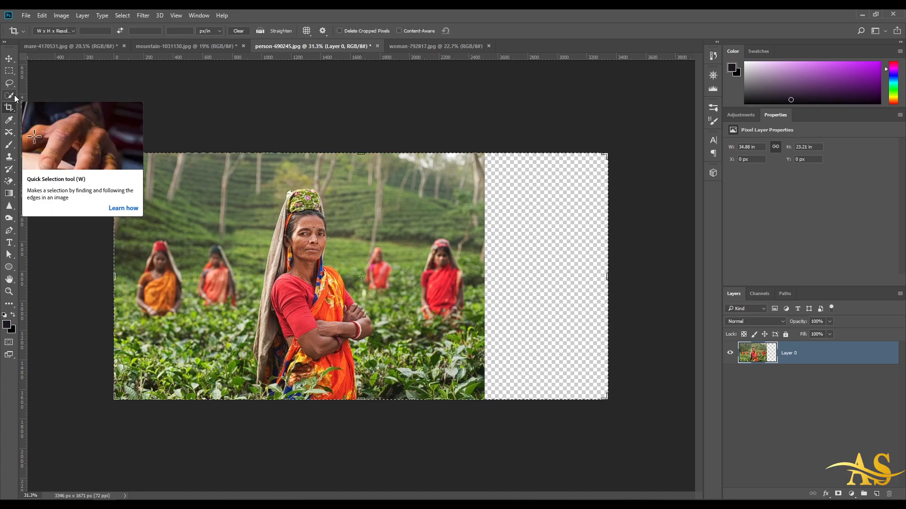
pyautogui.click(14, 95)
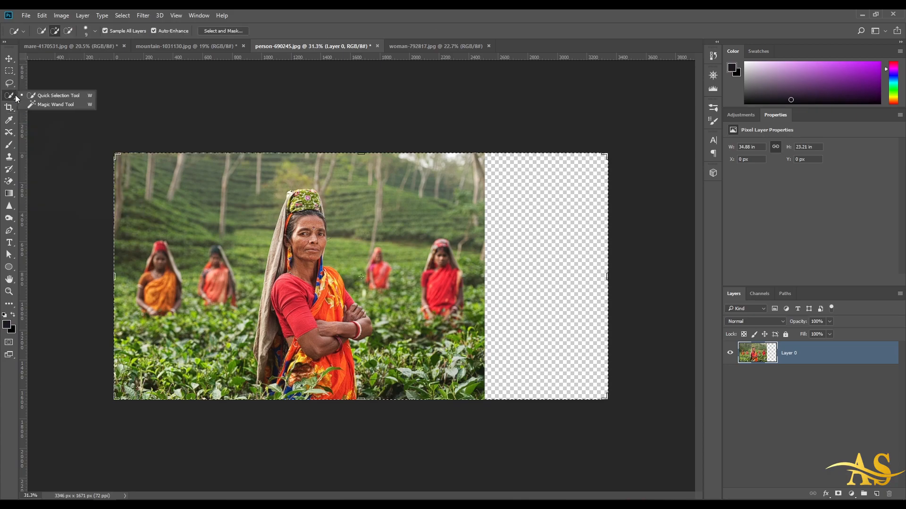
pyautogui.click(57, 95)
pyautogui.moveTo(306, 272); pyautogui.dragTo(317, 272)
pyautogui.moveTo(311, 235)
pyautogui.mouseDown()
pyautogui.moveTo(315, 356)
pyautogui.moveTo(325, 332)
pyautogui.moveTo(323, 363)
pyautogui.moveTo(359, 325)
pyautogui.mouseUp()
pyautogui.moveTo(303, 236)
pyautogui.mouseDown()
pyautogui.moveTo(310, 200)
pyautogui.moveTo(275, 272)
pyautogui.moveTo(268, 392)
pyautogui.moveTo(281, 361)
pyautogui.moveTo(303, 389)
pyautogui.moveTo(293, 399)
pyautogui.moveTo(275, 355)
pyautogui.mouseUp()
pyautogui.moveTo(234, 258)
pyautogui.mouseDown()
pyautogui.moveTo(231, 312)
pyautogui.moveTo(247, 259)
pyautogui.moveTo(250, 283)
pyautogui.moveTo(233, 308)
pyautogui.moveTo(244, 313)
pyautogui.mouseUp()
pyautogui.moveTo(235, 347); pyautogui.dragTo(236, 330)
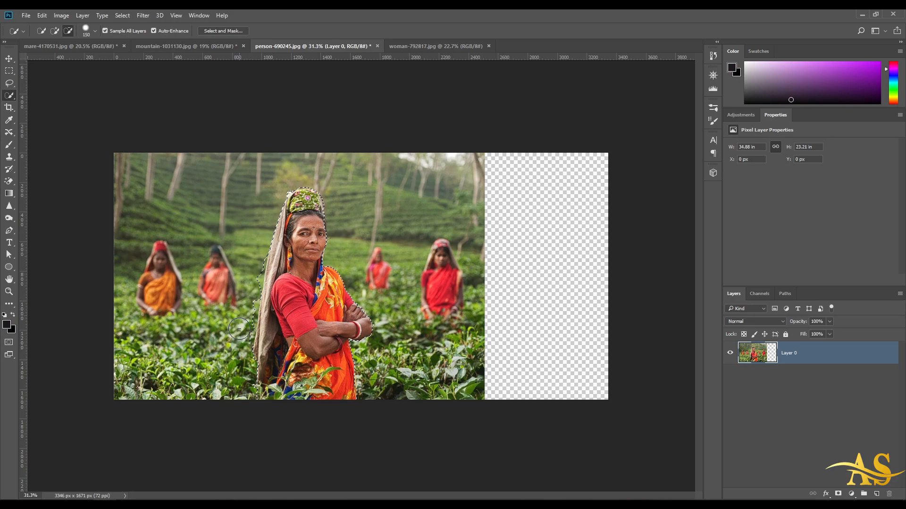
pyautogui.moveTo(250, 290)
pyautogui.mouseDown()
pyautogui.moveTo(273, 294)
pyautogui.moveTo(266, 381)
pyautogui.moveTo(291, 310)
pyautogui.moveTo(264, 356)
pyautogui.mouseUp()
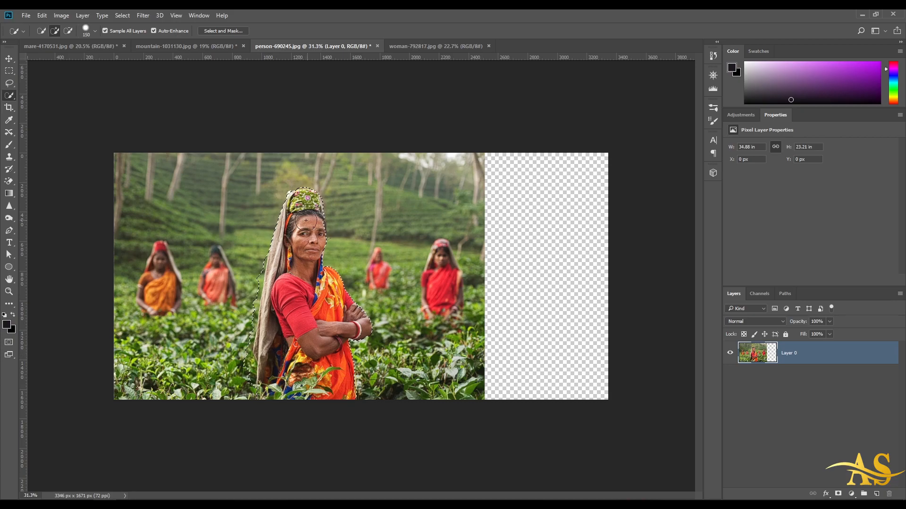
# - Refine the selection edge around the woman's face and headscarf, removing stray background and using a 24 px brush
pyautogui.scroll(5, 302, 211)
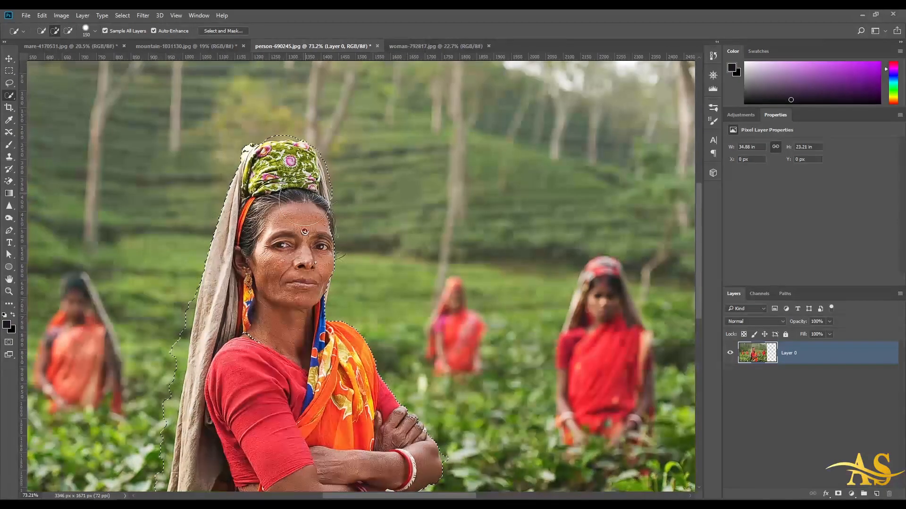
pyautogui.click(395, 176)
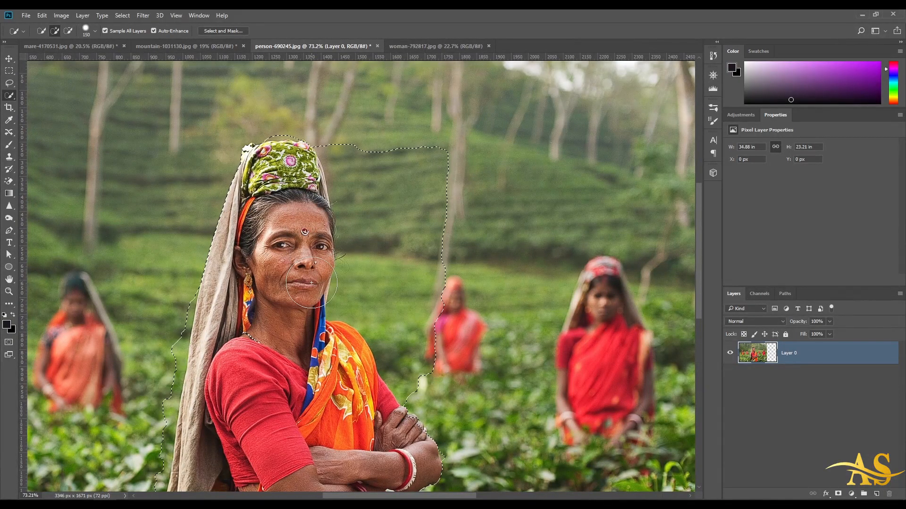
pyautogui.moveTo(452, 141)
pyautogui.mouseDown()
pyautogui.moveTo(443, 200)
pyautogui.moveTo(423, 154)
pyautogui.moveTo(406, 202)
pyautogui.moveTo(418, 273)
pyautogui.moveTo(400, 284)
pyautogui.moveTo(397, 304)
pyautogui.moveTo(448, 299)
pyautogui.moveTo(447, 292)
pyautogui.moveTo(418, 306)
pyautogui.moveTo(428, 372)
pyautogui.moveTo(363, 268)
pyautogui.moveTo(370, 242)
pyautogui.mouseUp()
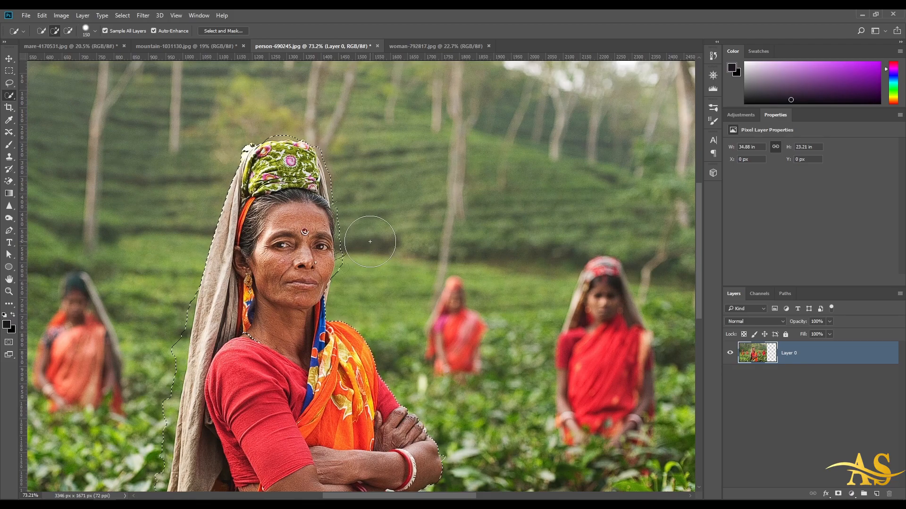
pyautogui.scroll(7, 359, 260)
pyautogui.press('[')
pyautogui.press('[')
pyautogui.press('[')
pyautogui.press('[')
pyautogui.press('[')
pyautogui.press('[')
pyautogui.press('[')
pyautogui.press('[')
pyautogui.press('[')
pyautogui.press('[')
pyautogui.press('[')
pyautogui.press('[')
pyautogui.press('[')
pyautogui.moveTo(309, 232); pyautogui.dragTo(398, 342)
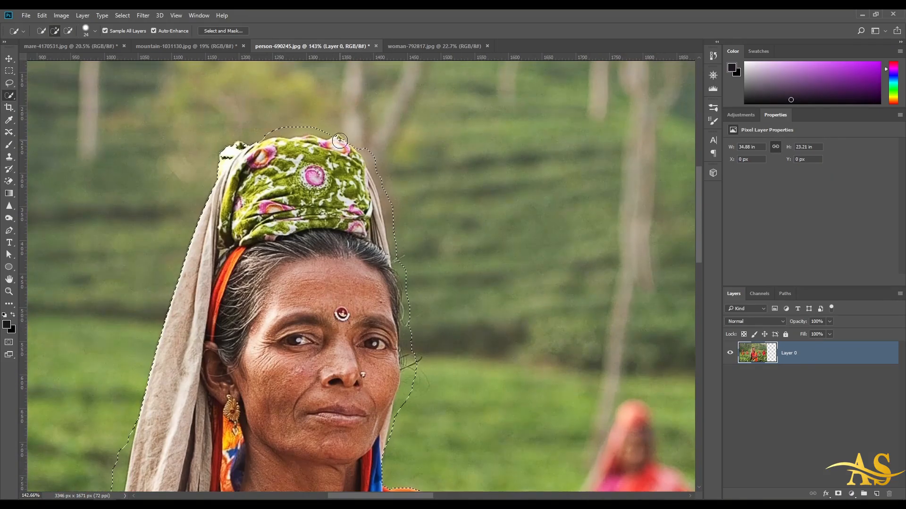
# - Refine the selection edge down the woman's shawl and along the lower edge of her sari
pyautogui.moveTo(151, 472); pyautogui.dragTo(258, 202)
pyautogui.moveTo(208, 405); pyautogui.dragTo(285, 144)
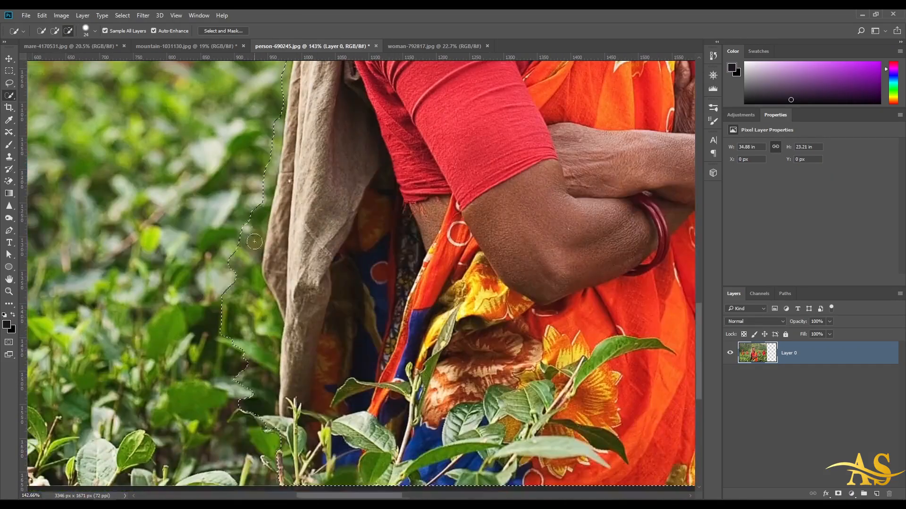
pyautogui.moveTo(275, 316); pyautogui.dragTo(257, 250)
pyautogui.moveTo(543, 311); pyautogui.dragTo(272, 245)
pyautogui.moveTo(479, 372); pyautogui.dragTo(485, 316)
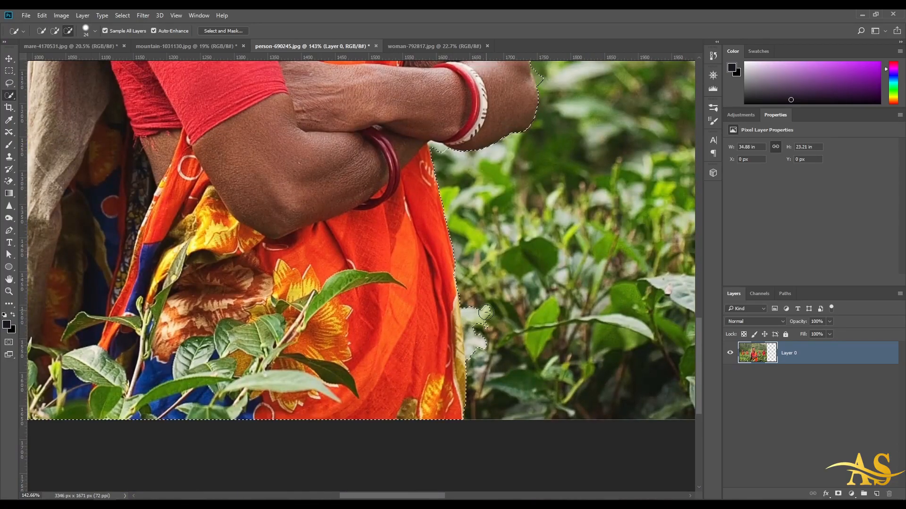
pyautogui.moveTo(477, 159); pyautogui.dragTo(456, 274)
pyautogui.scroll(-3, 456, 274)
pyautogui.scroll(-3, 423, 268)
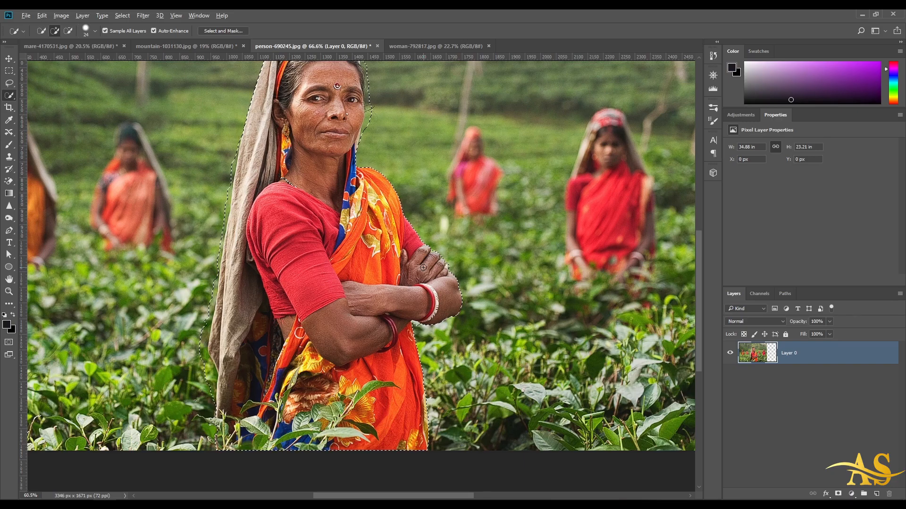
pyautogui.scroll(-2, 429, 212)
pyautogui.moveTo(429, 212); pyautogui.dragTo(433, 283)
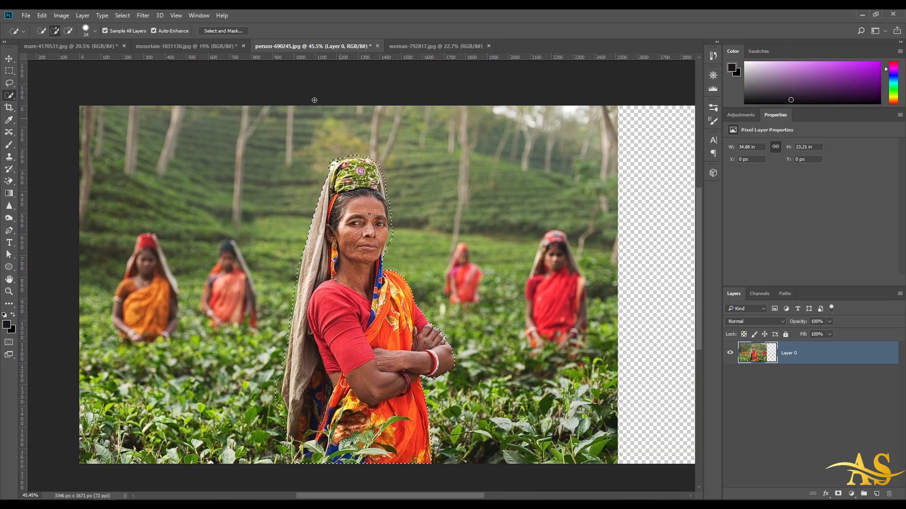
# - Save the selection as a new channel named Person and clear the selection
pyautogui.click(122, 16)
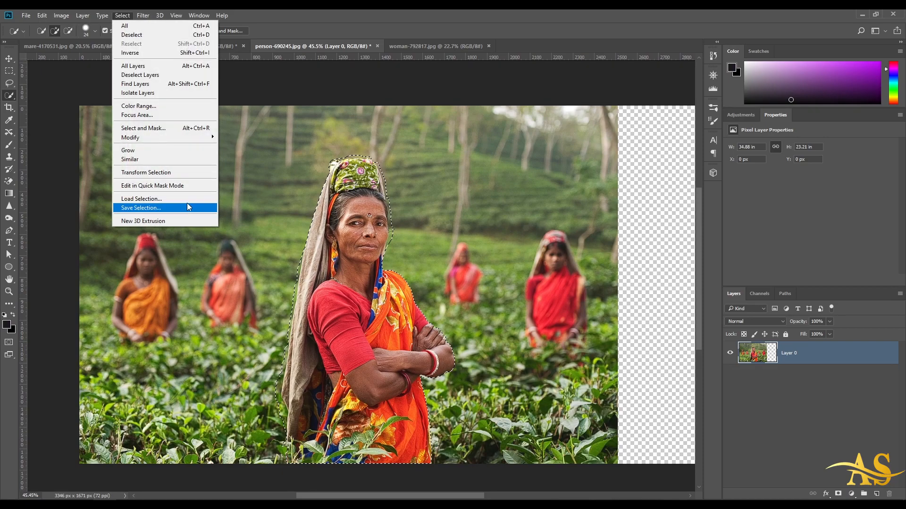
pyautogui.click(165, 209)
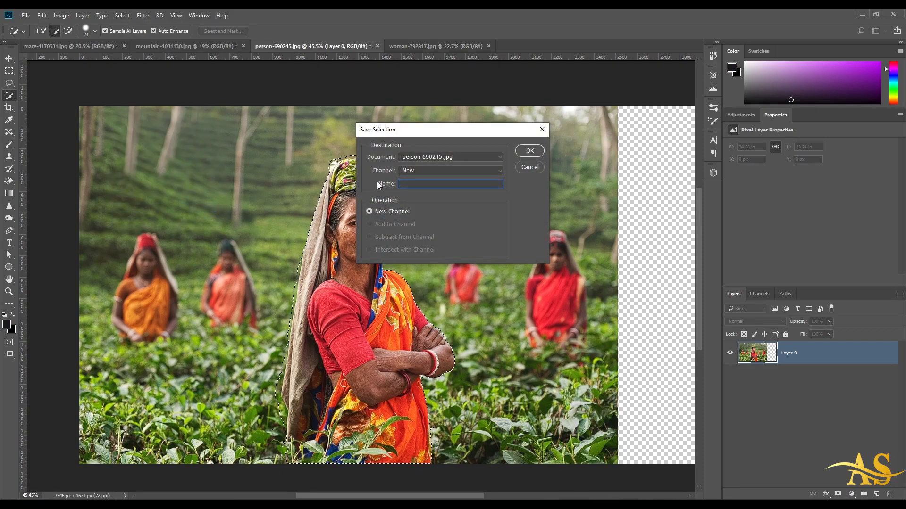
pyautogui.write('Person')
pyautogui.click(536, 149)
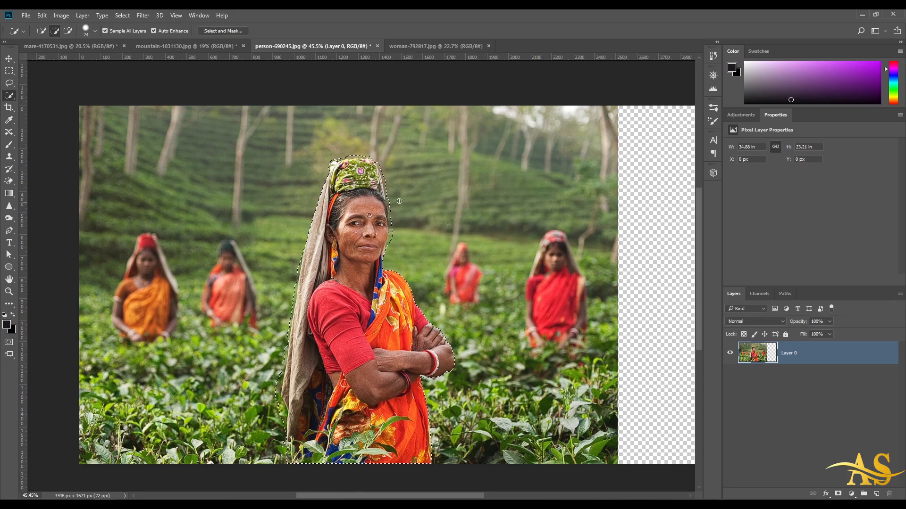
pyautogui.click(119, 16)
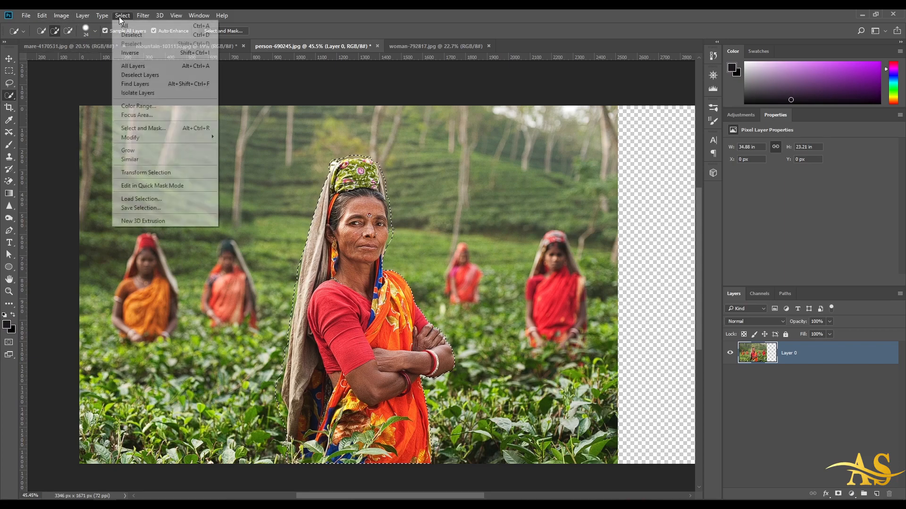
pyautogui.click(142, 37)
pyautogui.scroll(-3, 309, 190)
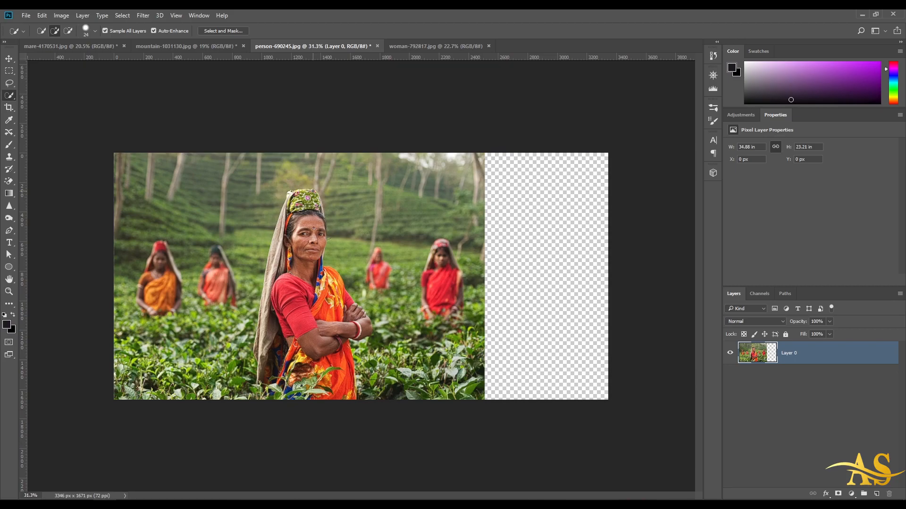
# - Widen the photo layer to about 133% with Content-Aware Scale, protecting the Person channel, and commit it
pyautogui.click(43, 17)
pyautogui.click(79, 181)
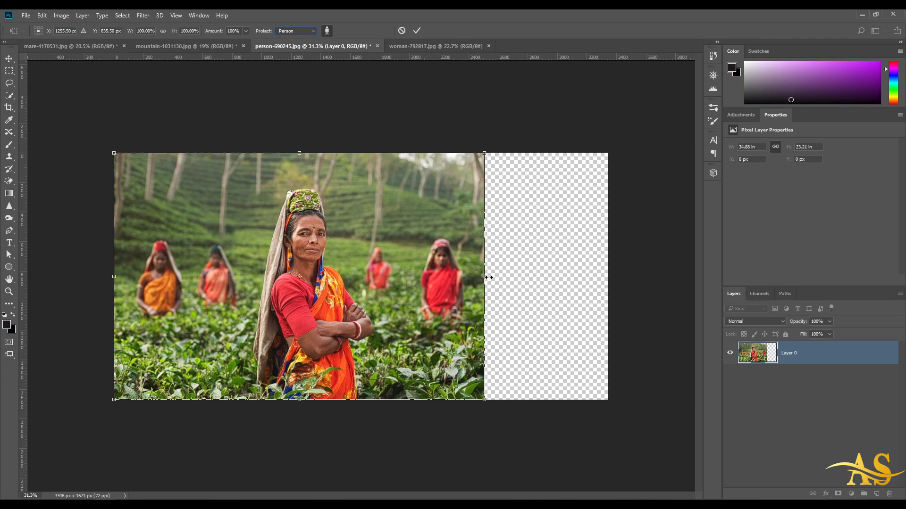
pyautogui.moveTo(488, 278); pyautogui.dragTo(607, 278)
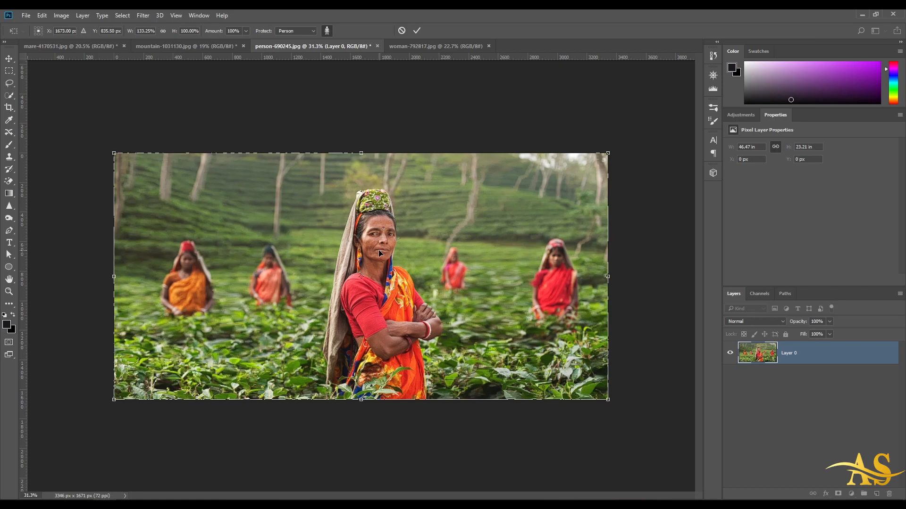
pyautogui.moveTo(608, 278)
pyautogui.mouseDown()
pyautogui.moveTo(310, 272)
pyautogui.moveTo(605, 283)
pyautogui.moveTo(548, 289)
pyautogui.moveTo(602, 283)
pyautogui.moveTo(609, 292)
pyautogui.mouseUp()
pyautogui.press('Escape')
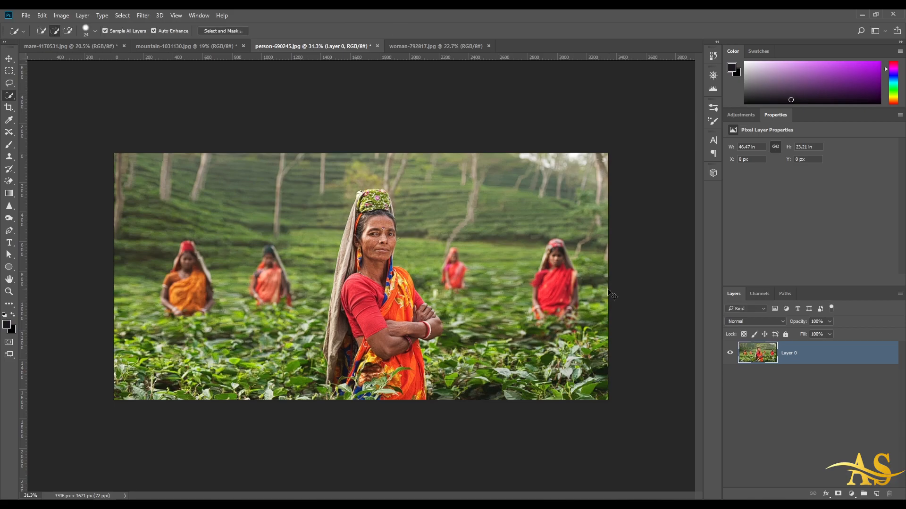
# - Undo and reapply the Content-Aware Scale to compare the photo before and after
pyautogui.hotkey('ctrl', 'z')
pyautogui.hotkey('ctrl', 'z')
pyautogui.hotkey('ctrl', 'z')
pyautogui.hotkey('ctrl', 'z')
pyautogui.hotkey('ctrl', 'z')
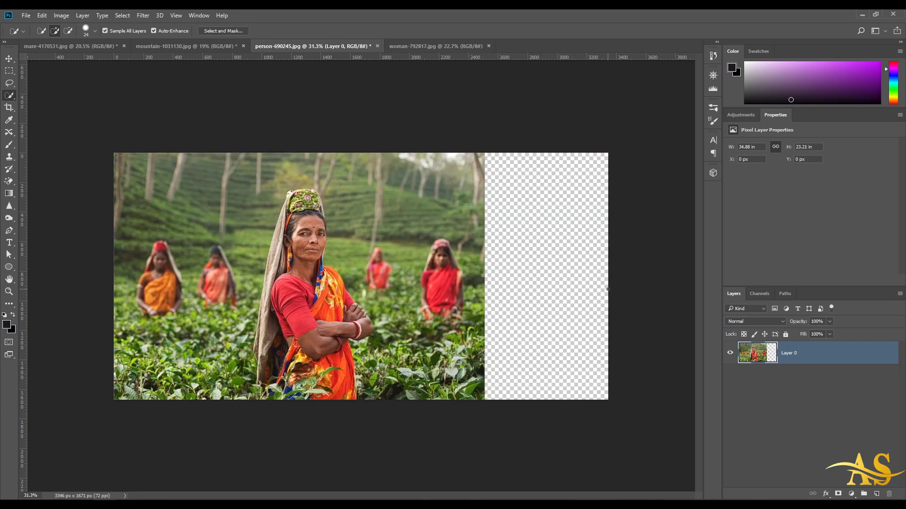
pyautogui.hotkey('ctrl', 'shift', 'z')
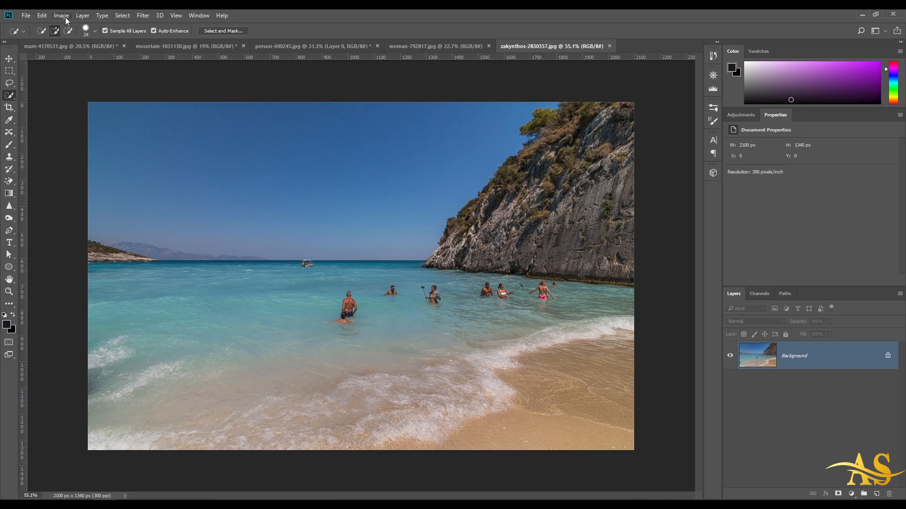
# - Examine the Contents options of the Fill command on the zakynthos-2830357.jpg beach photo and cancel the dialog
pyautogui.click(42, 15)
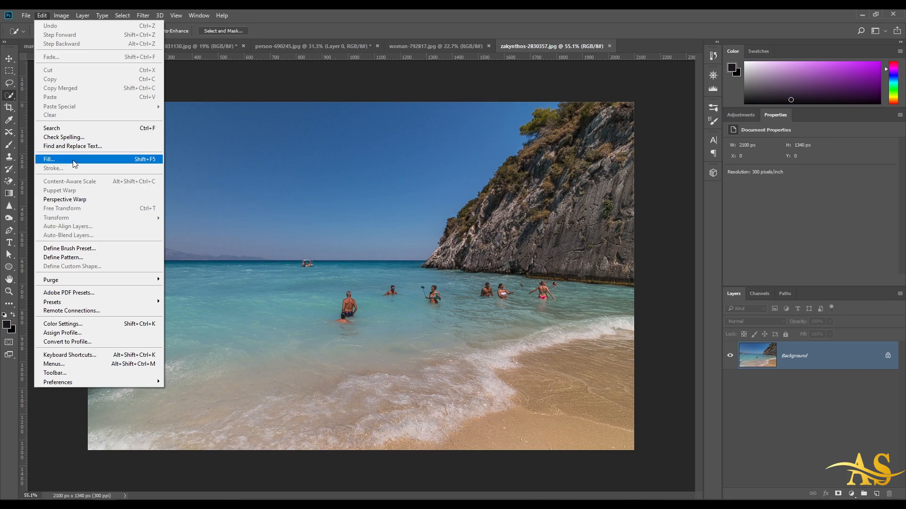
pyautogui.click(58, 160)
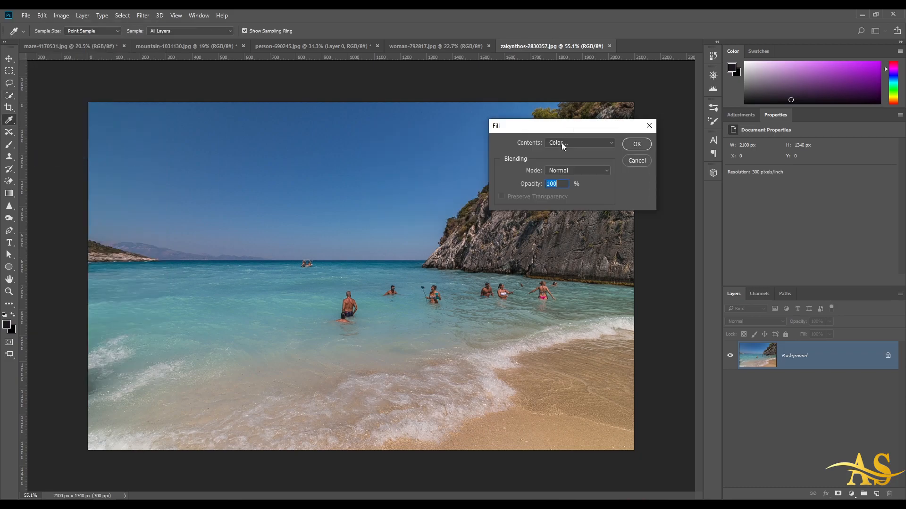
pyautogui.click(561, 143)
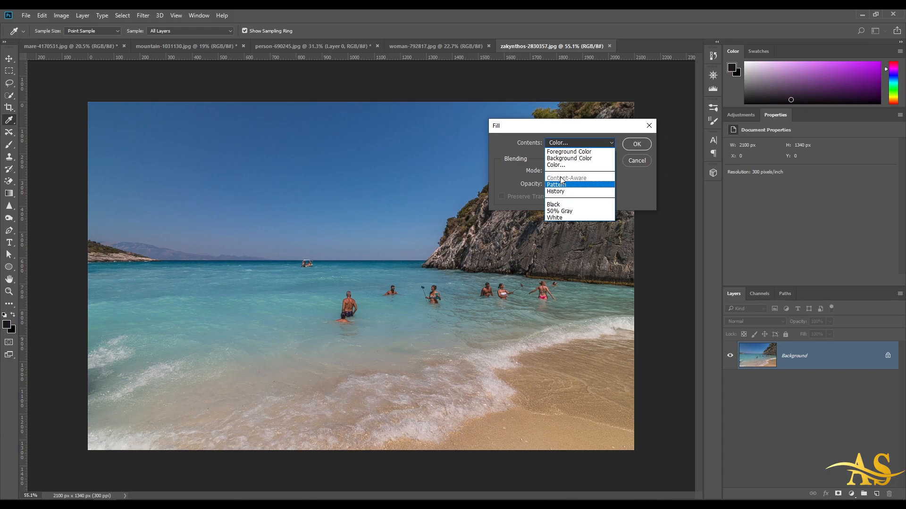
pyautogui.click(593, 129)
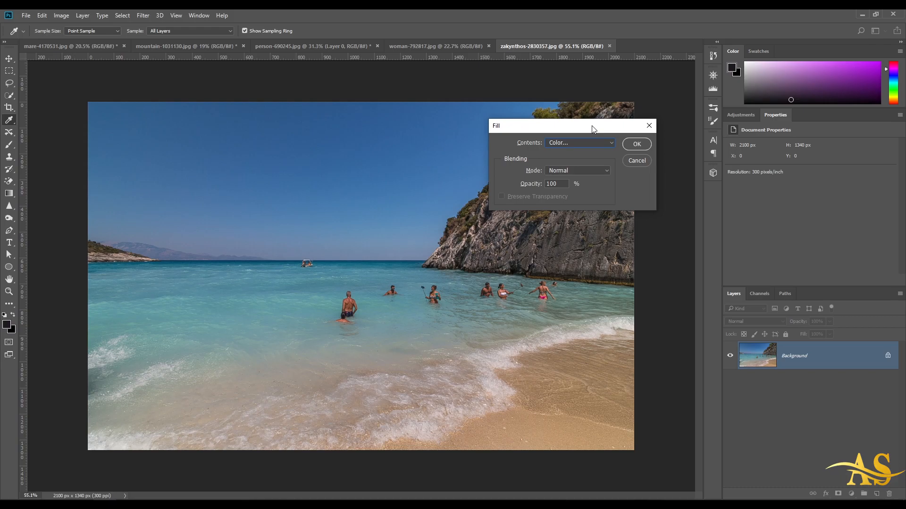
pyautogui.click(637, 160)
# - Select a rectangle around the swimmers with the Rectangular Marquee tool and turn it into a layer mask on the beach photo
pyautogui.press('w')
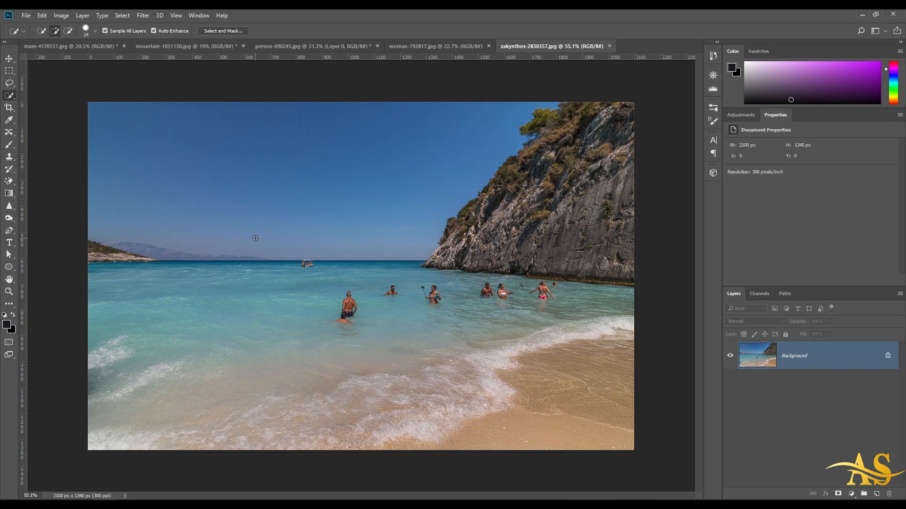
pyautogui.click(10, 71)
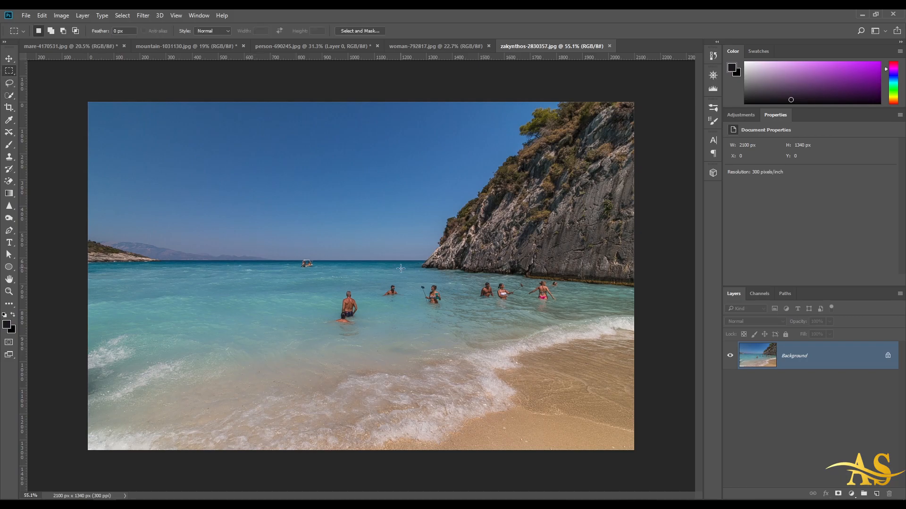
pyautogui.moveTo(282, 247); pyautogui.dragTo(563, 335)
pyautogui.moveTo(276, 228); pyautogui.dragTo(572, 343)
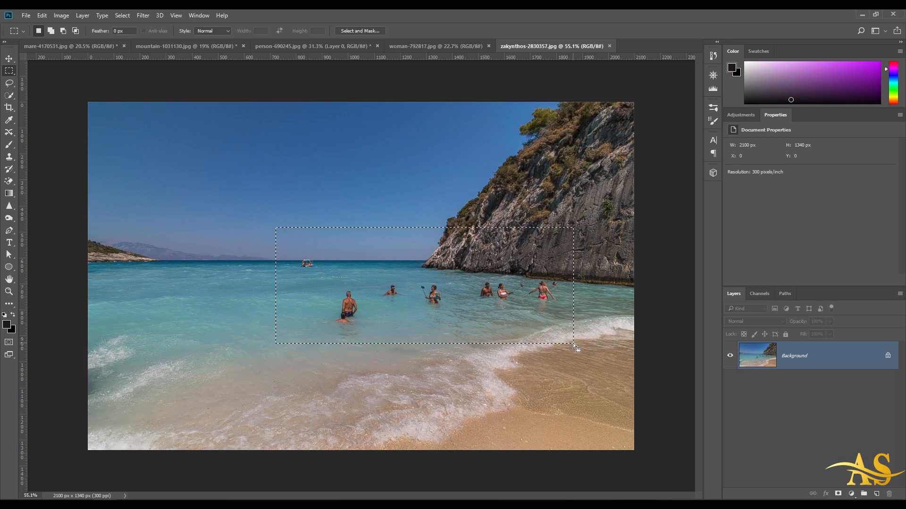
pyautogui.click(838, 493)
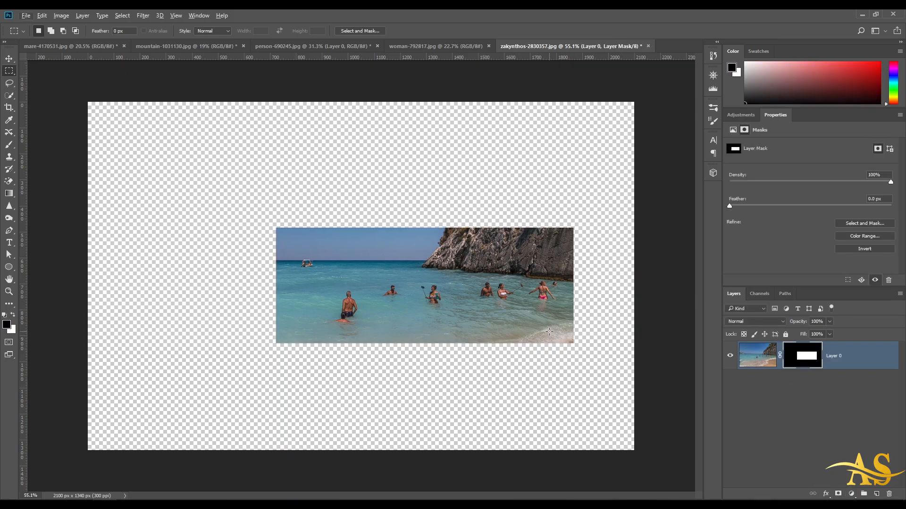
# - Switch between the photo layer's mask and its image, leaving the image as the active editing target
pyautogui.scroll(2, 415, 268)
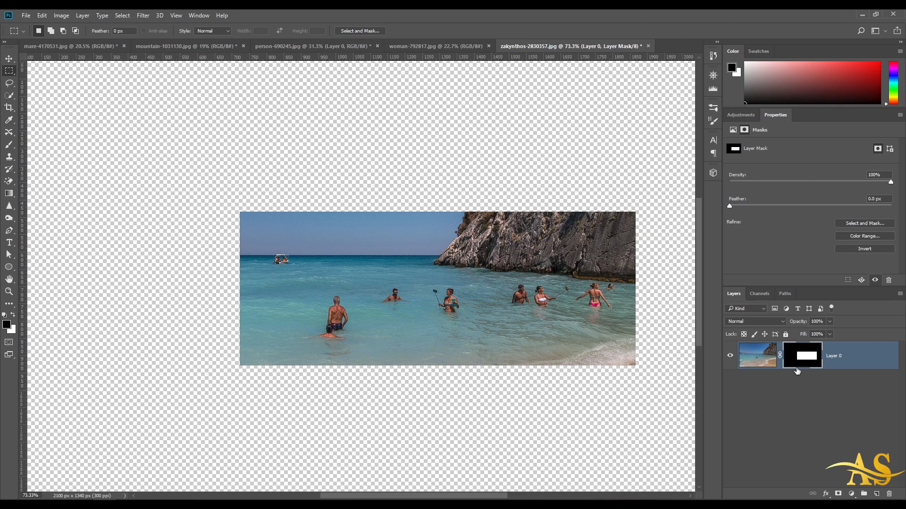
pyautogui.click(768, 362)
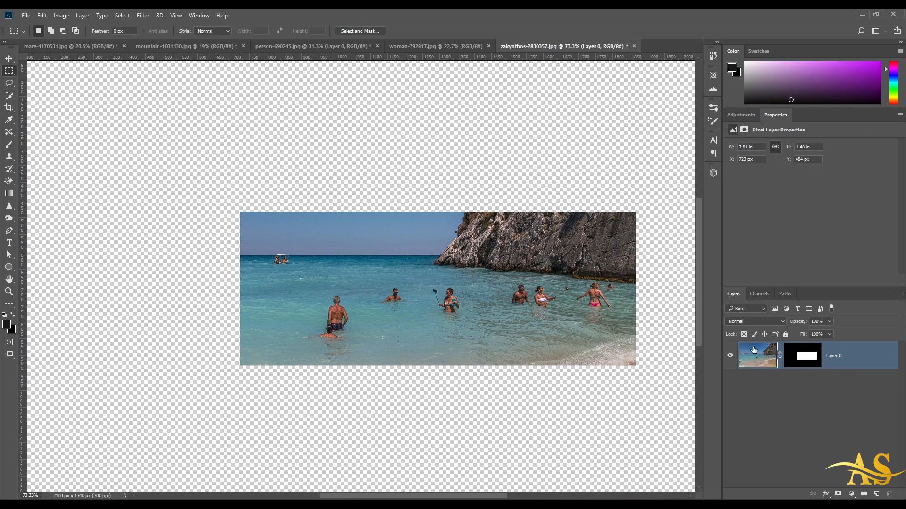
pyautogui.click(817, 361)
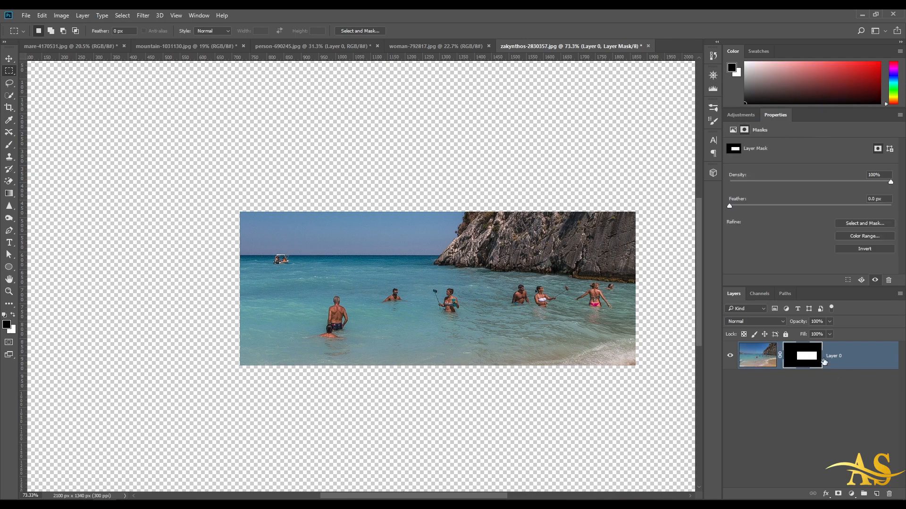
pyautogui.click(760, 358)
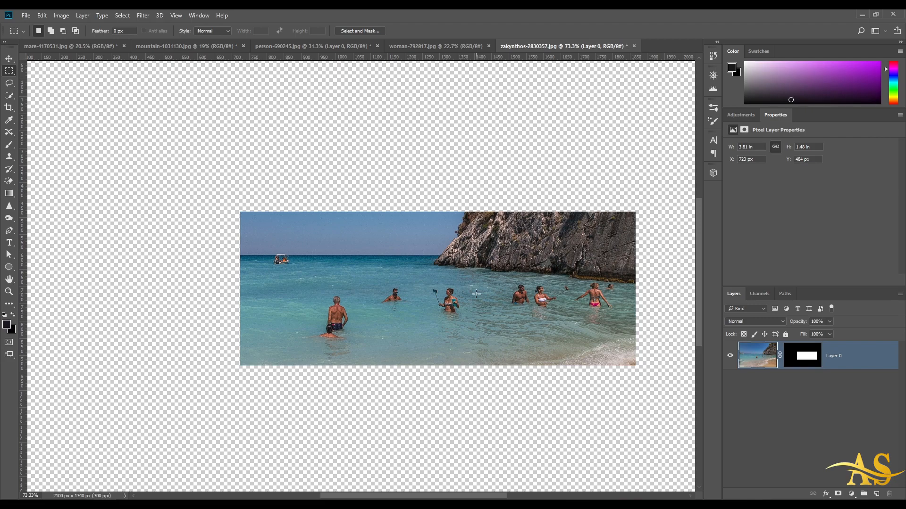
# - Set the Lasso tool to anti-alias with a 1.6 px feather and outline the woman holding the selfie stick
pyautogui.scroll(6, 559, 328)
pyautogui.moveTo(544, 318); pyautogui.dragTo(495, 298)
pyautogui.scroll(-1, 384, 285)
pyautogui.moveTo(384, 286); pyautogui.dragTo(444, 309)
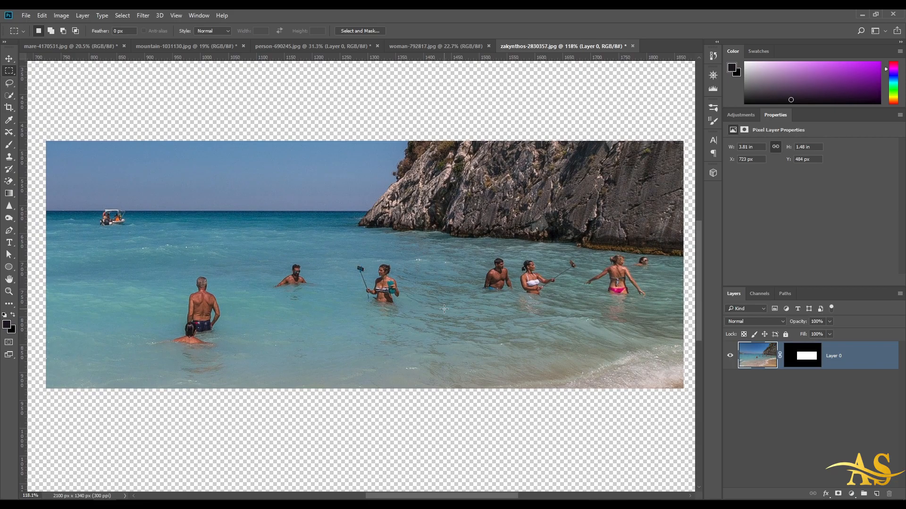
pyautogui.scroll(2, 444, 309)
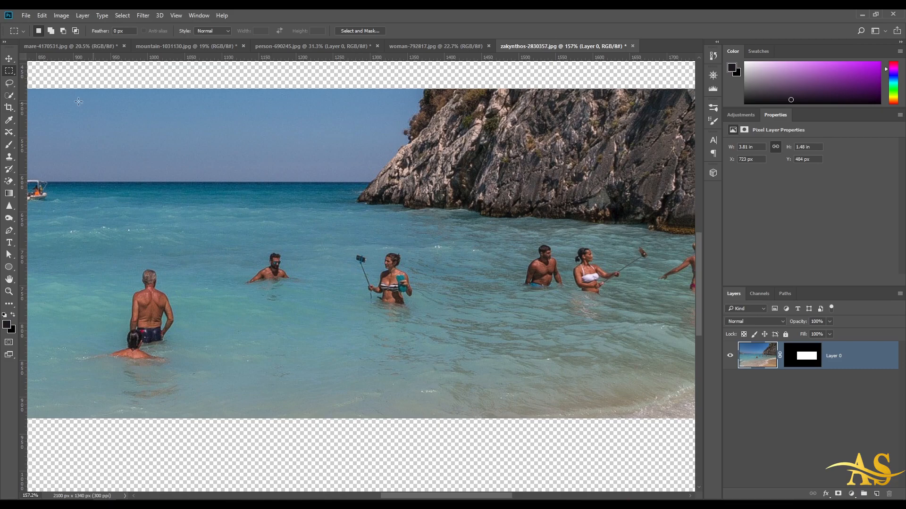
pyautogui.moveTo(9, 83); pyautogui.dragTo(58, 83)
pyautogui.moveTo(414, 274)
pyautogui.mouseDown()
pyautogui.moveTo(400, 250)
pyautogui.moveTo(370, 247)
pyautogui.moveTo(351, 260)
pyautogui.moveTo(366, 294)
pyautogui.moveTo(401, 309)
pyautogui.moveTo(414, 276)
pyautogui.mouseUp()
pyautogui.hotkey('ctrl', 'd')
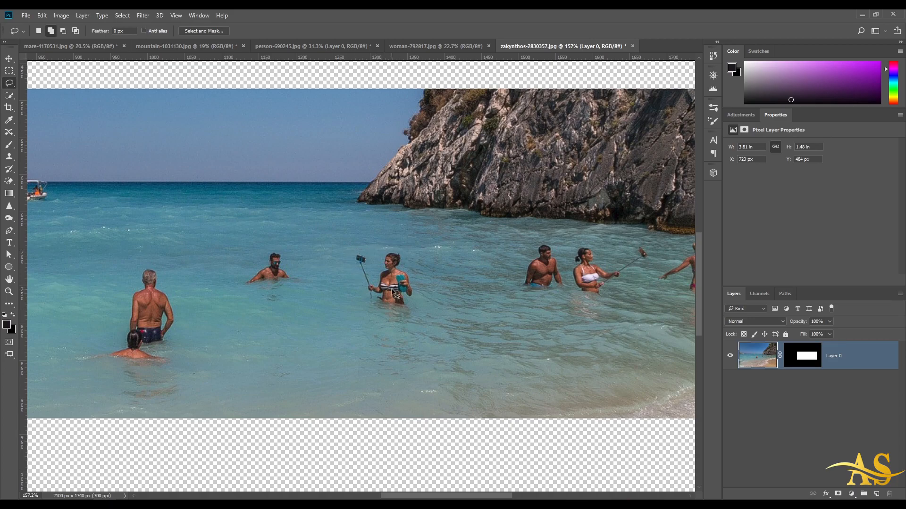
pyautogui.click(154, 32)
pyautogui.moveTo(99, 32); pyautogui.dragTo(107, 34)
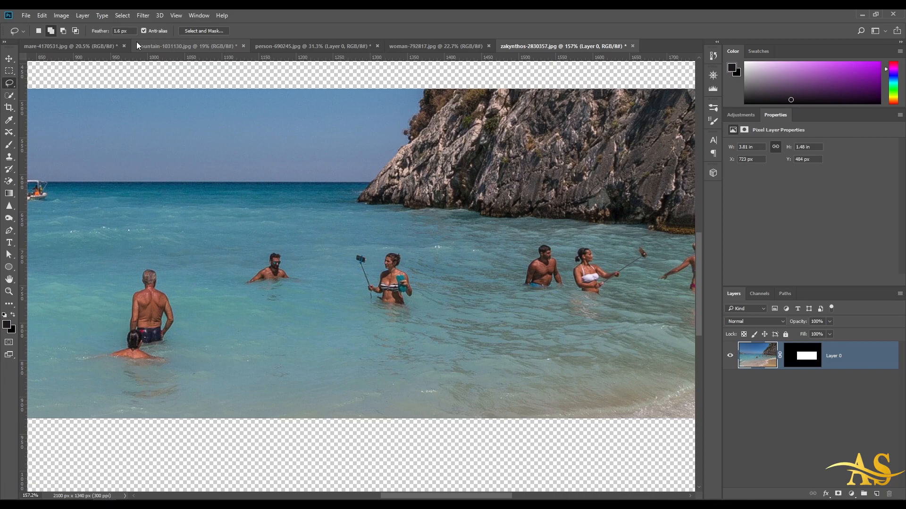
pyautogui.moveTo(417, 270)
pyautogui.mouseDown()
pyautogui.moveTo(392, 247)
pyautogui.moveTo(354, 246)
pyautogui.moveTo(351, 288)
pyautogui.moveTo(421, 283)
pyautogui.mouseUp()
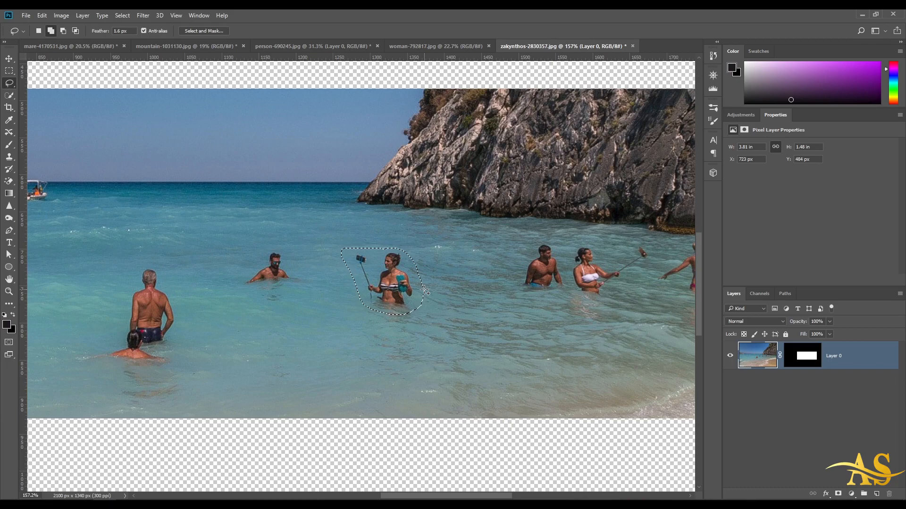
# - Inspect the feathered edge of the woman's selection in Quick Mask mode and clear the selection
pyautogui.press('q')
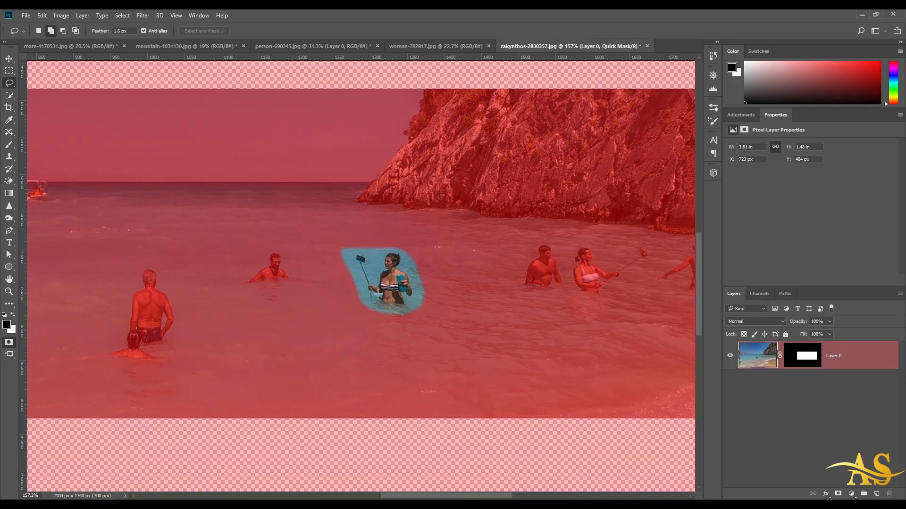
pyautogui.scroll(3, 422, 267)
pyautogui.scroll(2, 422, 267)
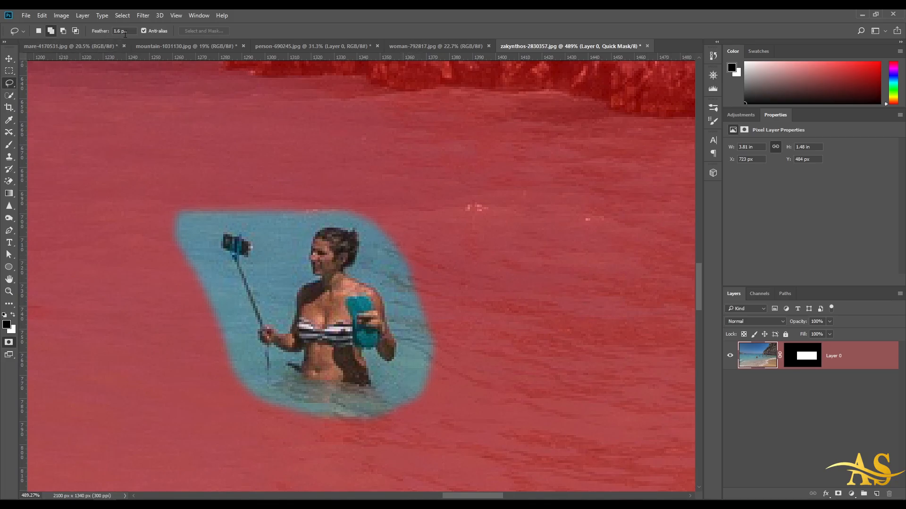
pyautogui.press('q')
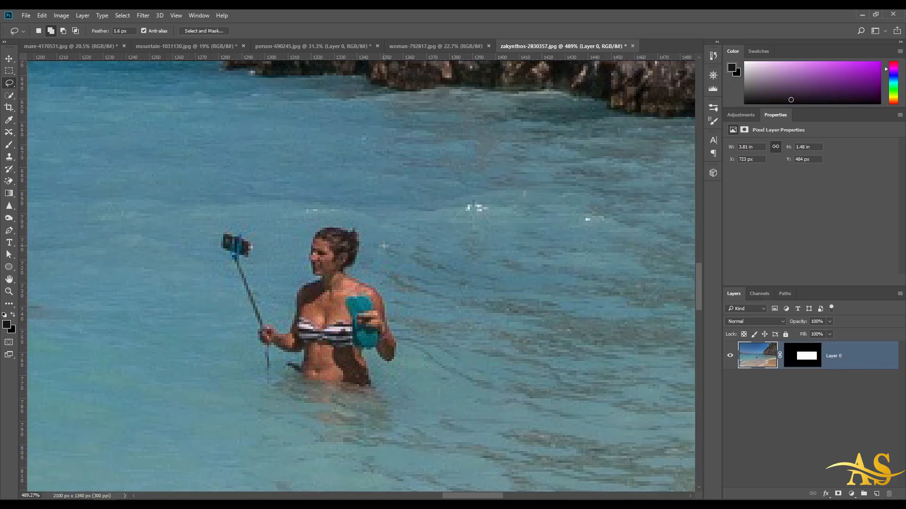
# - Set the Lasso feather to 7 px, outline the woman again and preview the softer edge in Quick Mask mode
pyautogui.moveTo(97, 34); pyautogui.dragTo(122, 36)
pyautogui.scroll(-2, 452, 303)
pyautogui.moveTo(415, 265)
pyautogui.mouseDown()
pyautogui.moveTo(317, 208)
pyautogui.moveTo(242, 272)
pyautogui.moveTo(302, 393)
pyautogui.moveTo(397, 406)
pyautogui.moveTo(449, 376)
pyautogui.moveTo(455, 348)
pyautogui.mouseUp()
pyautogui.press('q')
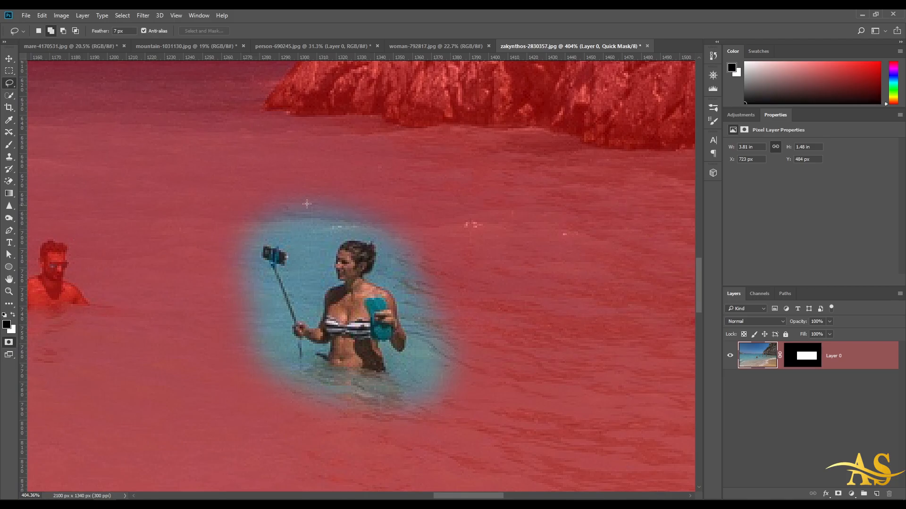
pyautogui.press('q')
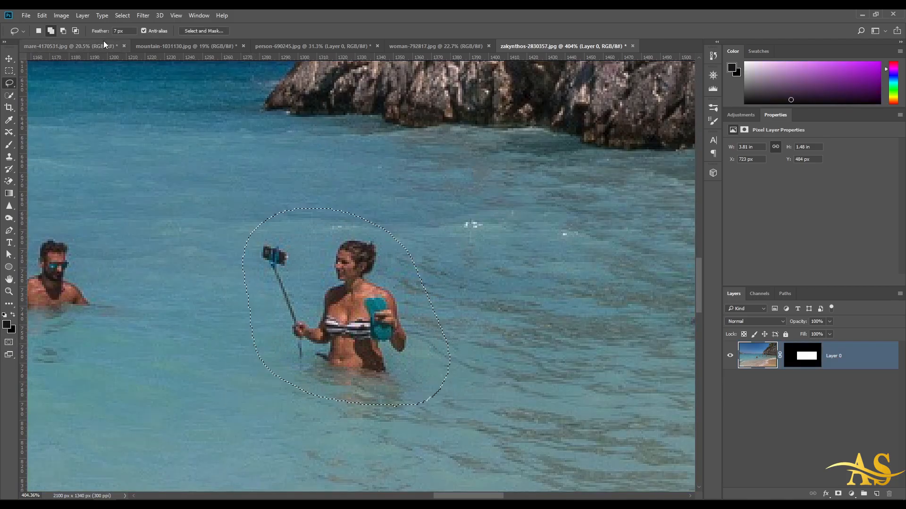
# - Set the Lasso feather to 1.5 px, redraw the outline around the woman with the selfie stick and check it in Quick Mask mode
pyautogui.click(120, 31)
pyautogui.write('1')
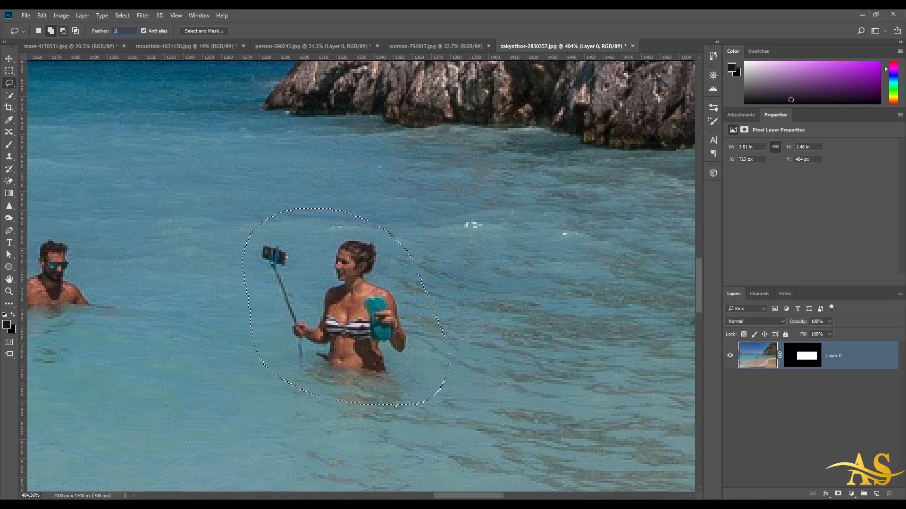
pyautogui.write('.5')
pyautogui.press('Return')
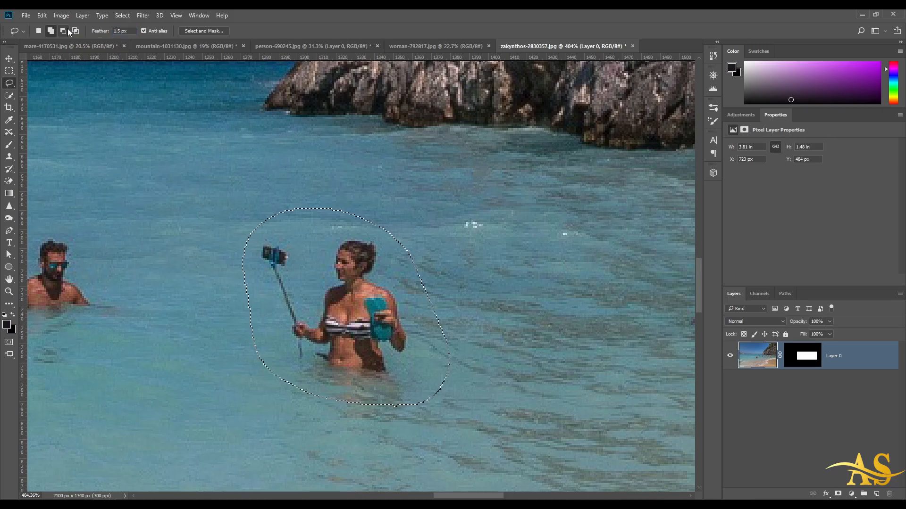
pyautogui.moveTo(394, 242)
pyautogui.mouseDown()
pyautogui.moveTo(361, 220)
pyautogui.moveTo(282, 215)
pyautogui.moveTo(424, 286)
pyautogui.mouseUp()
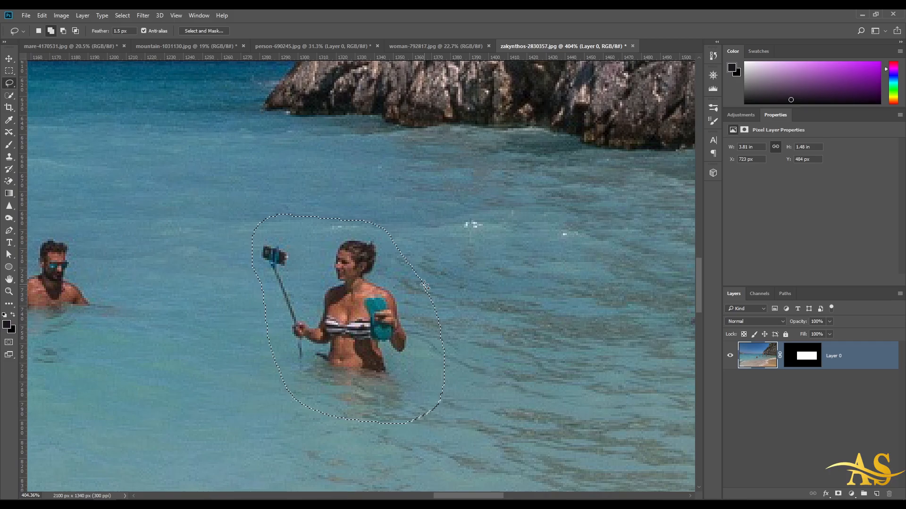
pyautogui.press('q')
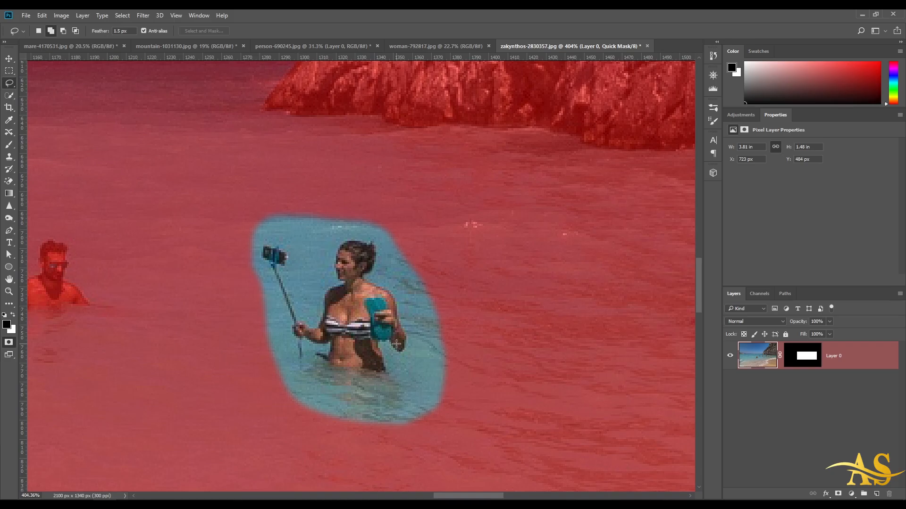
pyautogui.press('q')
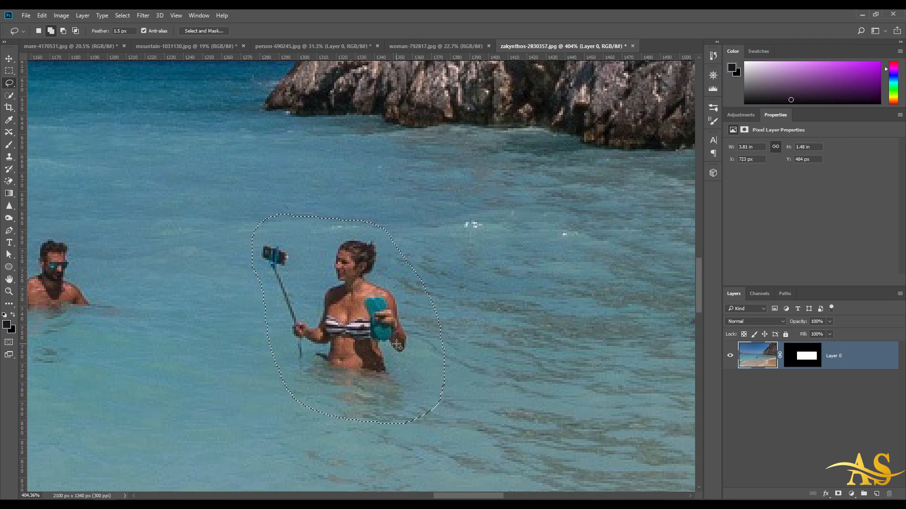
pyautogui.hotkey('shift', 'F5')
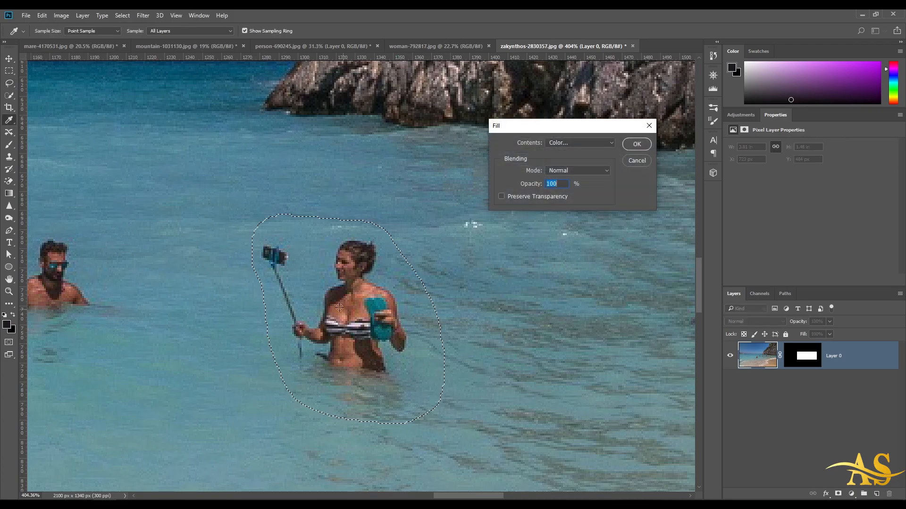
pyautogui.click(635, 159)
pyautogui.click(47, 18)
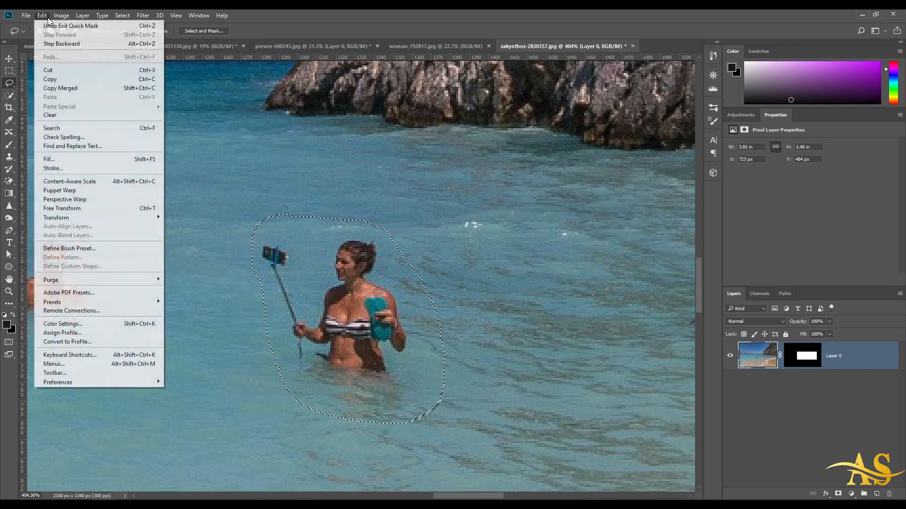
pyautogui.click(66, 162)
pyautogui.click(632, 159)
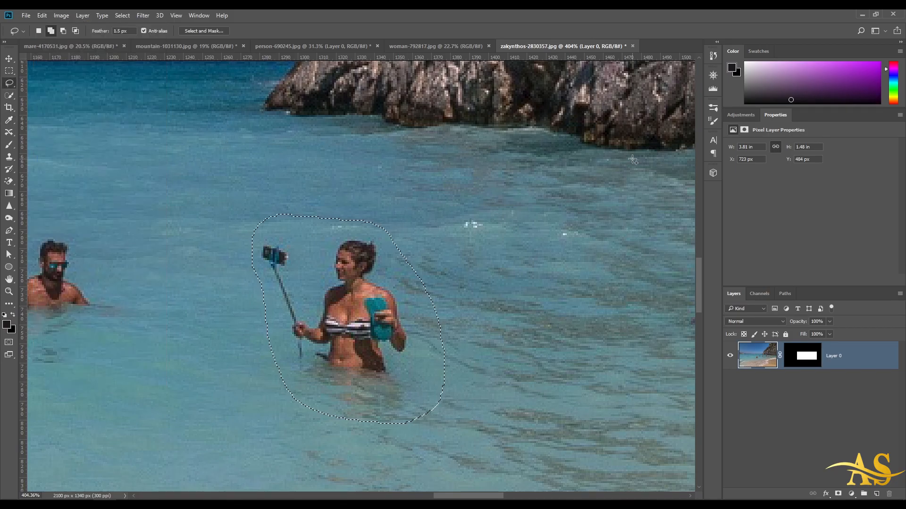
# - Remove the outlined woman with a Content-Aware Fill and clear the selection
pyautogui.hotkey('shift', 'F5')
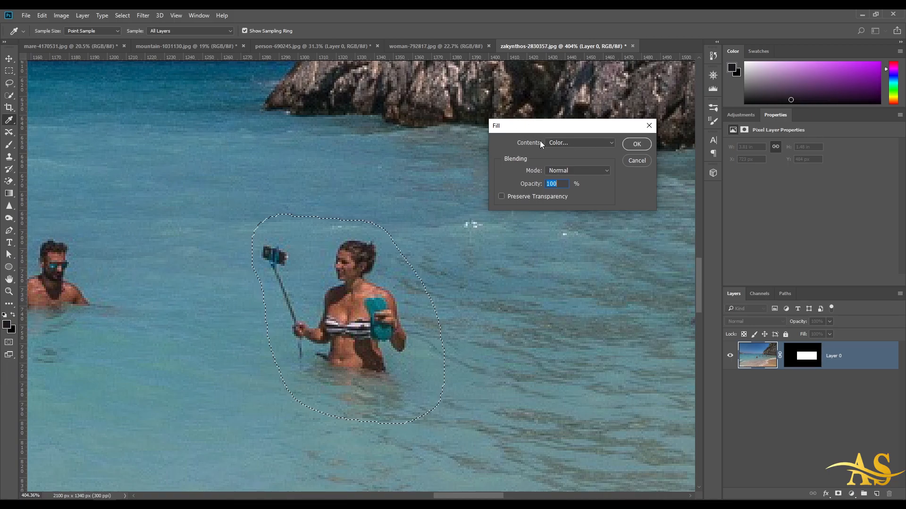
pyautogui.click(588, 144)
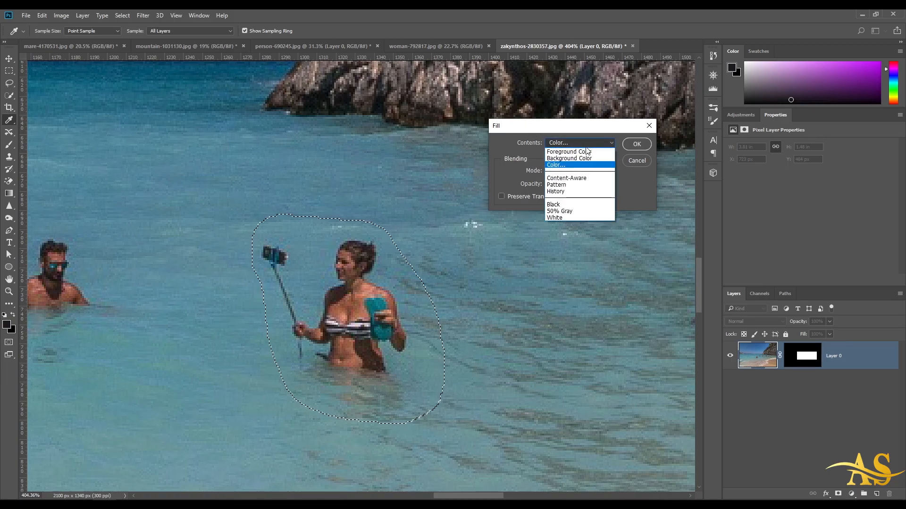
pyautogui.click(578, 180)
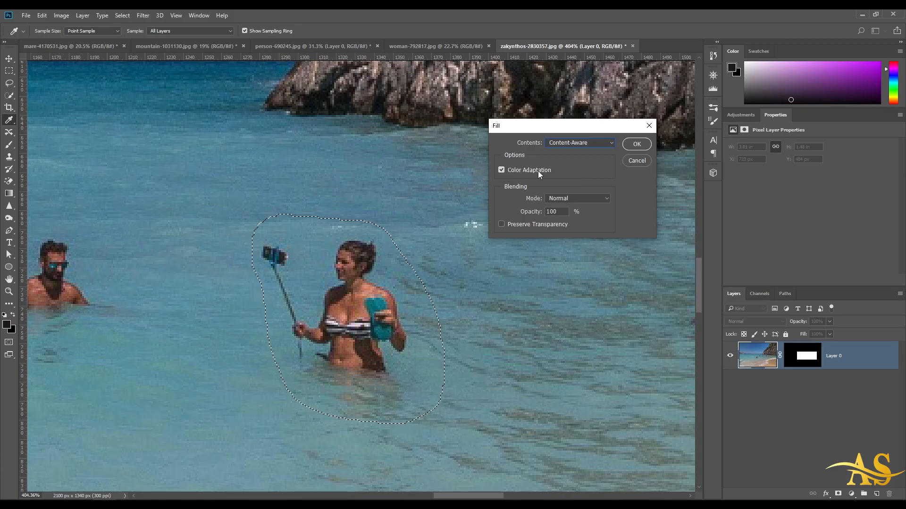
pyautogui.click(636, 144)
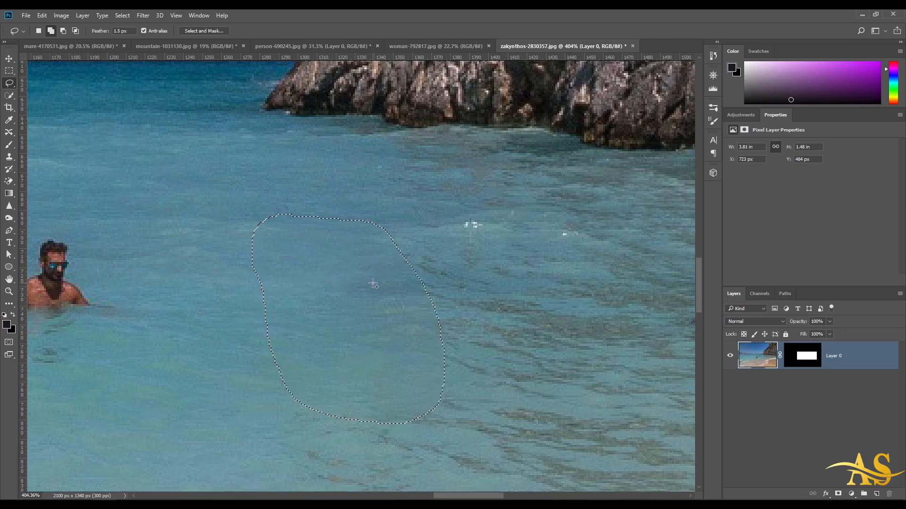
pyautogui.hotkey('ctrl', 'd')
# - Outline the bearded man with sunglasses and his reflection and remove him with a Content-Aware Fill
pyautogui.scroll(-3, 373, 284)
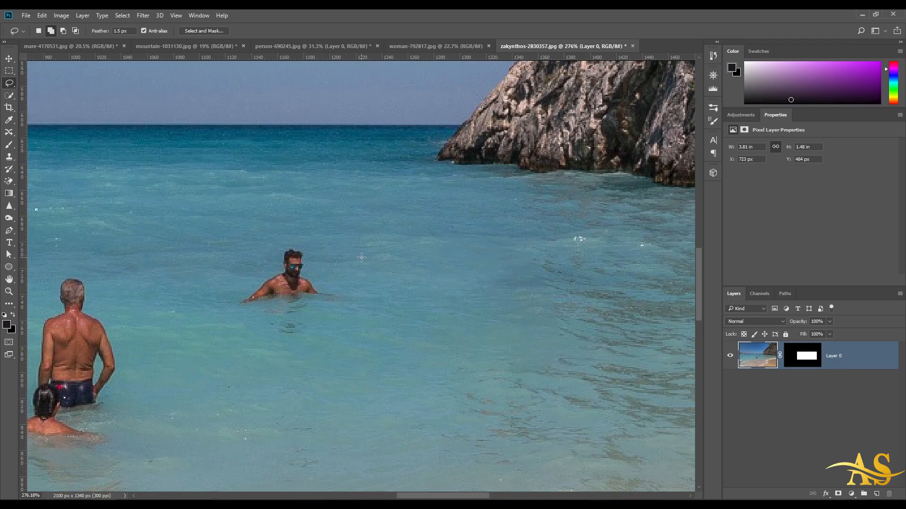
pyautogui.moveTo(361, 258)
pyautogui.mouseDown()
pyautogui.moveTo(330, 235)
pyautogui.moveTo(296, 229)
pyautogui.moveTo(242, 261)
pyautogui.moveTo(221, 301)
pyautogui.mouseUp()
pyautogui.hotkey('shift', 'BackSpace')
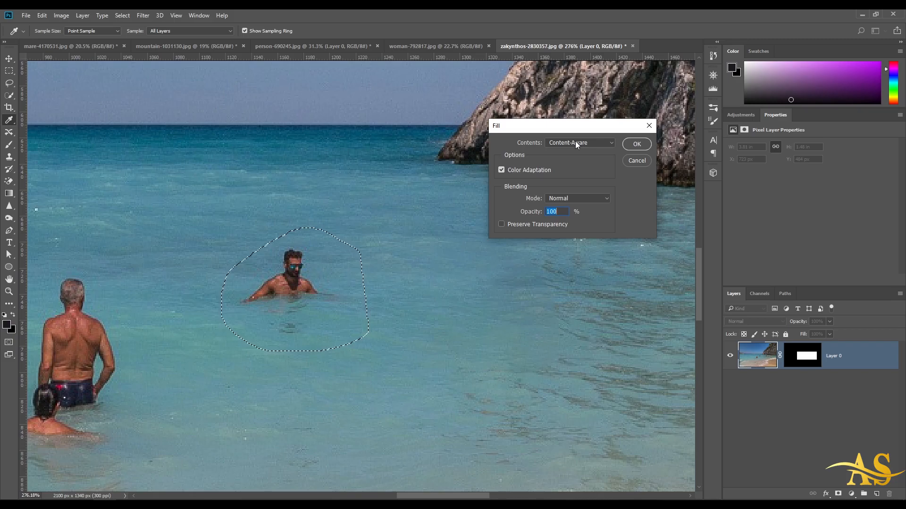
pyautogui.click(637, 144)
# - Outline the older man and the swimmer beside him, remove them with a Content-Aware Fill and clear the selection
pyautogui.scroll(-2, 365, 274)
pyautogui.scroll(-4, 363, 277)
pyautogui.moveTo(238, 277)
pyautogui.mouseDown()
pyautogui.moveTo(310, 276)
pyautogui.moveTo(263, 285)
pyautogui.moveTo(216, 357)
pyautogui.moveTo(248, 399)
pyautogui.moveTo(348, 368)
pyautogui.moveTo(330, 290)
pyautogui.moveTo(315, 281)
pyautogui.mouseUp()
pyautogui.click(310, 277)
pyautogui.hotkey('shift', 'F5')
pyautogui.press('Return')
pyautogui.hotkey('ctrl', 'd')
# - Outline the man and woman with the second selfie stick, remove them with a Content-Aware Fill and clear the selection
pyautogui.moveTo(468, 285)
pyautogui.mouseDown()
pyautogui.moveTo(514, 271)
pyautogui.moveTo(520, 255)
pyautogui.moveTo(497, 244)
pyautogui.moveTo(382, 245)
pyautogui.moveTo(387, 303)
pyautogui.moveTo(467, 330)
pyautogui.moveTo(491, 322)
pyautogui.mouseUp()
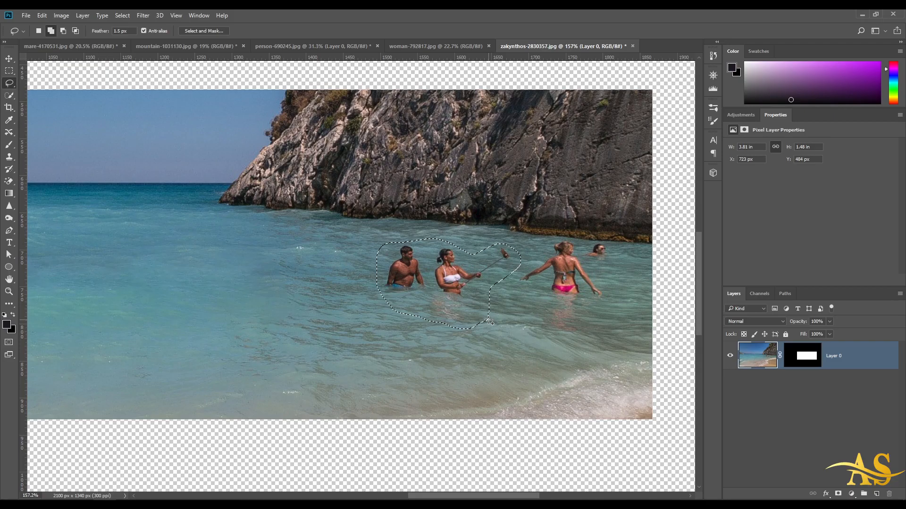
pyautogui.hotkey('shift', 'F5')
pyautogui.click(636, 144)
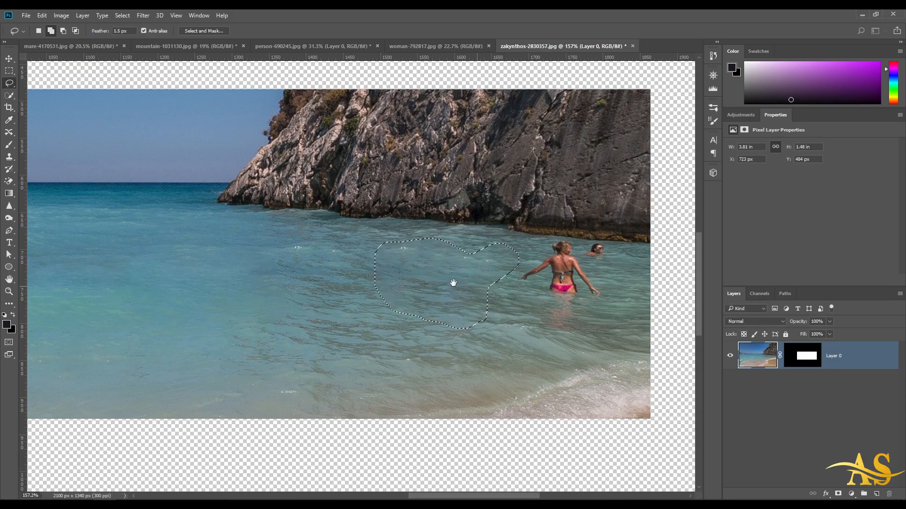
pyautogui.moveTo(465, 283); pyautogui.dragTo(347, 279)
pyautogui.hotkey('ctrl', 'd')
# - Outline the woman in the pink bikini and the swimmer behind her, remove them with a Content-Aware Fill and clear the selection
pyautogui.moveTo(486, 253)
pyautogui.mouseDown()
pyautogui.moveTo(426, 229)
pyautogui.moveTo(381, 268)
pyautogui.moveTo(385, 299)
pyautogui.moveTo(404, 328)
pyautogui.moveTo(445, 335)
pyautogui.moveTo(444, 319)
pyautogui.moveTo(438, 324)
pyautogui.moveTo(448, 323)
pyautogui.moveTo(438, 321)
pyautogui.moveTo(450, 310)
pyautogui.moveTo(434, 318)
pyautogui.moveTo(452, 308)
pyautogui.moveTo(437, 319)
pyautogui.moveTo(479, 238)
pyautogui.moveTo(431, 228)
pyautogui.moveTo(390, 256)
pyautogui.moveTo(381, 280)
pyautogui.moveTo(408, 322)
pyautogui.moveTo(433, 335)
pyautogui.moveTo(475, 328)
pyautogui.moveTo(489, 293)
pyautogui.mouseUp()
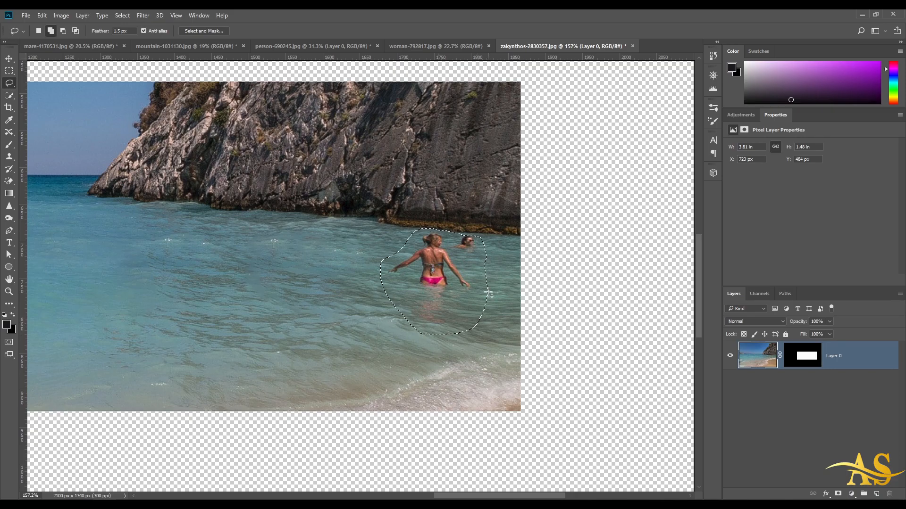
pyautogui.hotkey('shift', 'BackSpace')
pyautogui.press('Return')
pyautogui.hotkey('ctrl', 'd')
# - Outline the small boat on the horizon, remove it with a Content-Aware Fill and clear the selection
pyautogui.scroll(-5, 456, 261)
pyautogui.scroll(4, 472, 258)
pyautogui.scroll(-5, 472, 258)
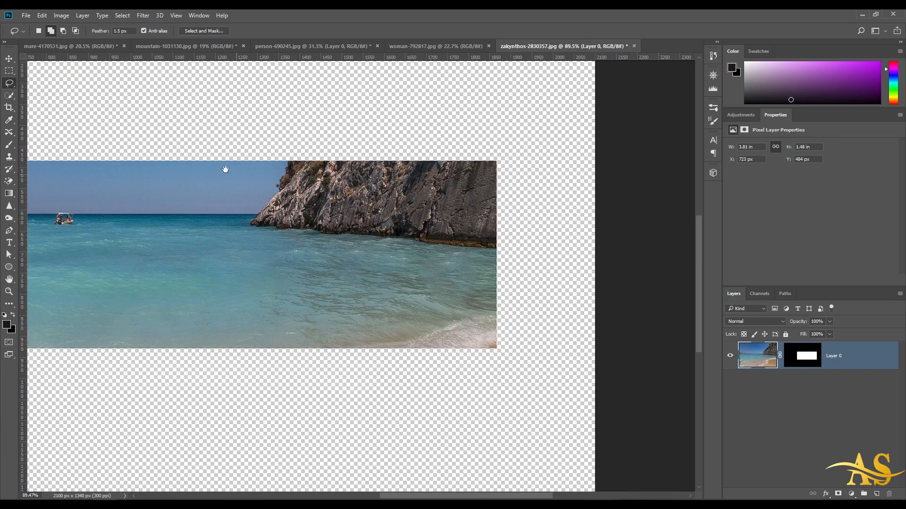
pyautogui.moveTo(250, 181); pyautogui.dragTo(433, 243)
pyautogui.scroll(9, 178, 306)
pyautogui.moveTo(369, 217)
pyautogui.mouseDown()
pyautogui.moveTo(321, 205)
pyautogui.moveTo(304, 240)
pyautogui.moveTo(317, 253)
pyautogui.moveTo(348, 258)
pyautogui.moveTo(373, 239)
pyautogui.mouseUp()
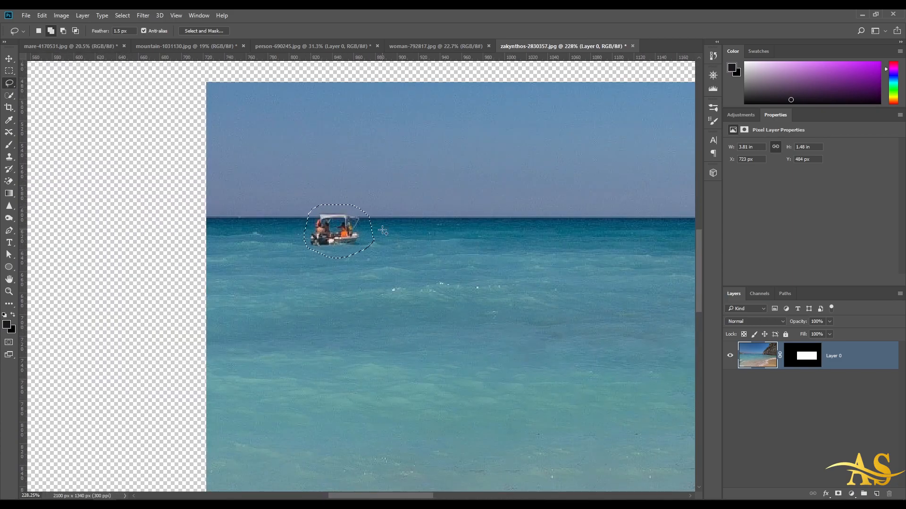
pyautogui.hotkey('shift', 'BackSpace')
pyautogui.press('Return')
pyautogui.hotkey('ctrl', 'd')
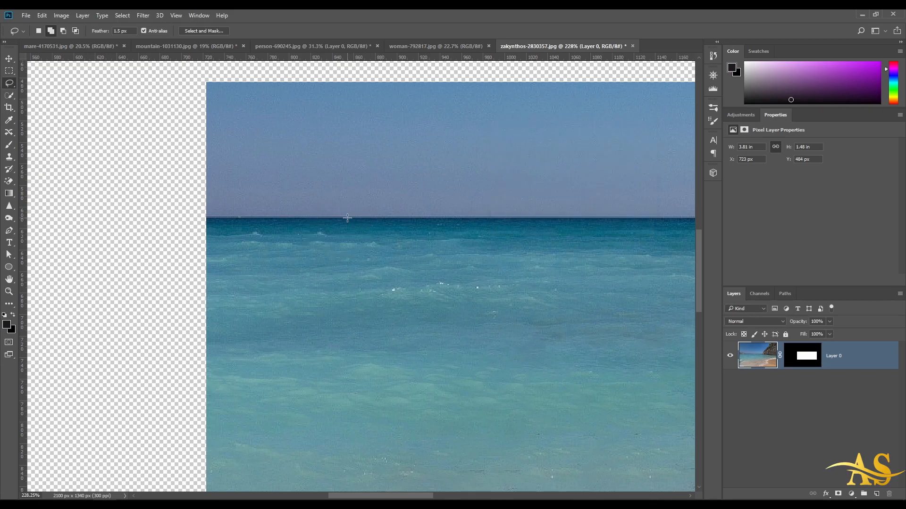
# - Disable the layer mask on Layer 0 to show the whole retouched beach photo
pyautogui.scroll(-6, 385, 234)
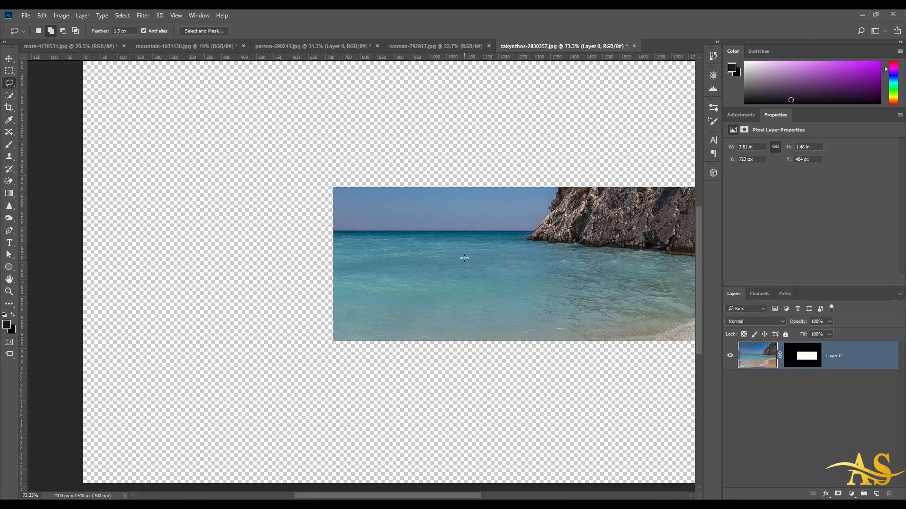
pyautogui.scroll(-2, 515, 256)
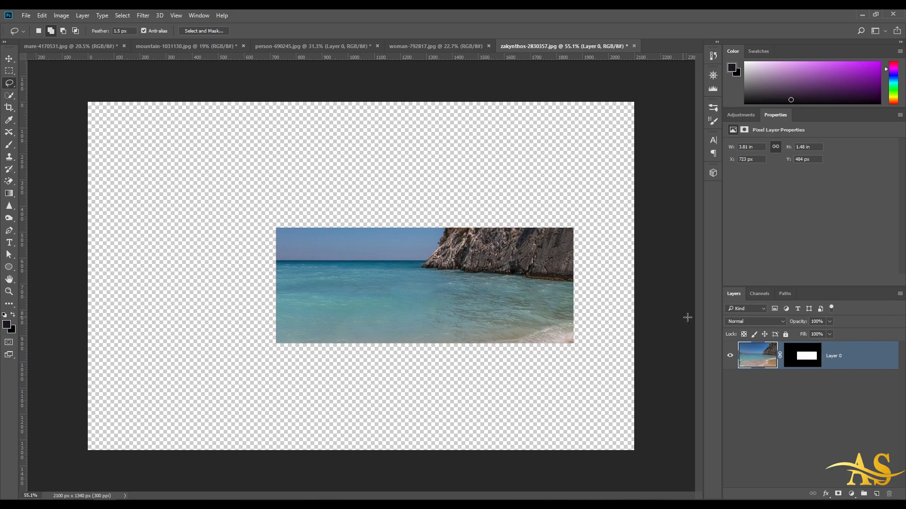
pyautogui.rightClick(799, 361)
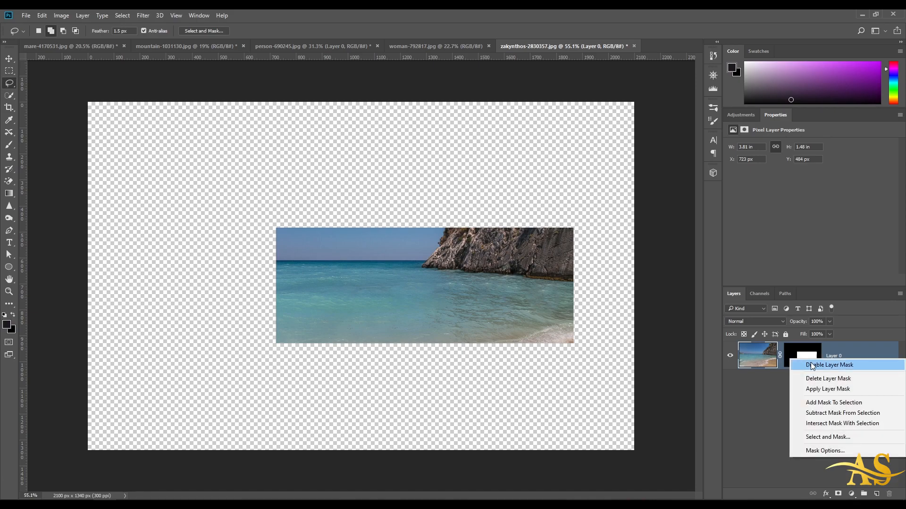
pyautogui.click(813, 366)
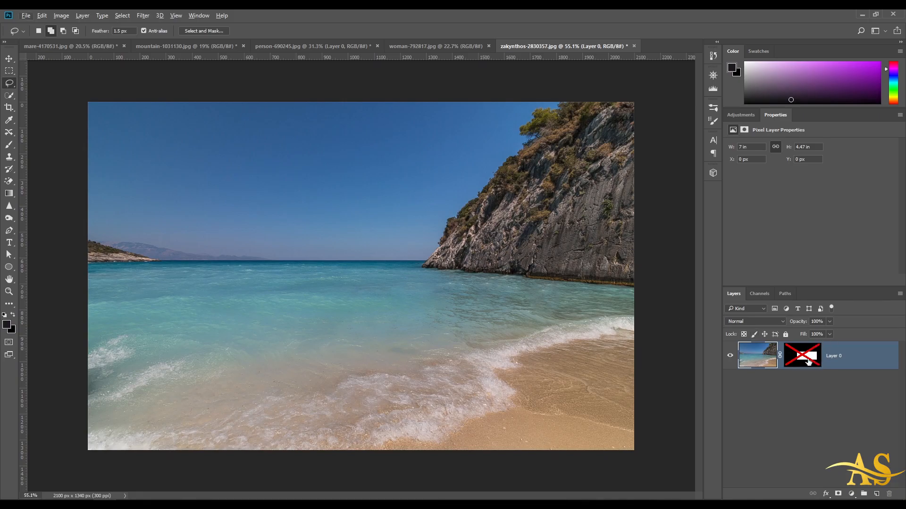
pyautogui.scroll(-1, 429, 230)
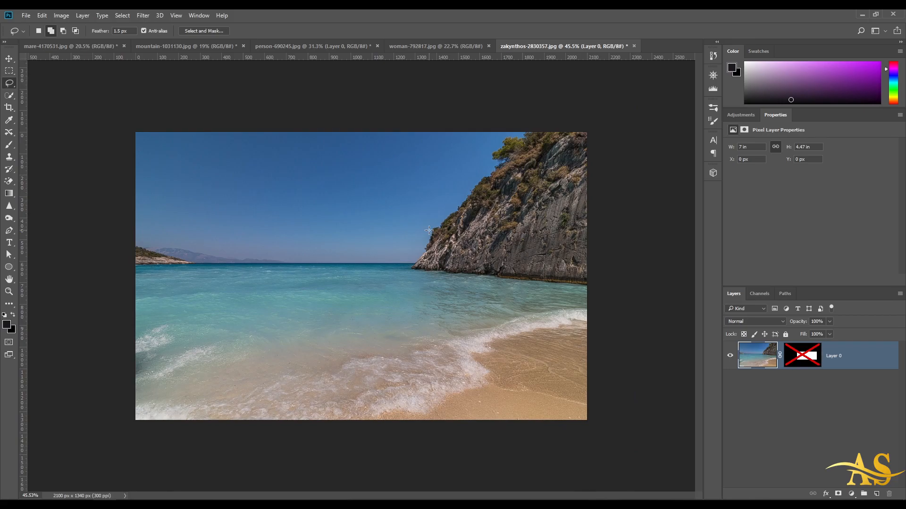
pyautogui.scroll(1, 481, 281)
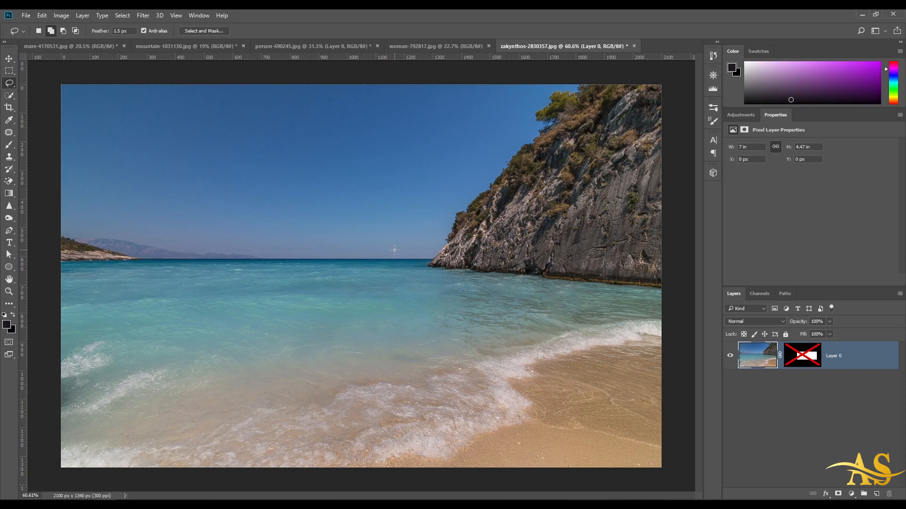
# - In woman-792817.jpg, add a new empty layer and set the Patch tool to Content-Aware mode
pyautogui.click(420, 42)
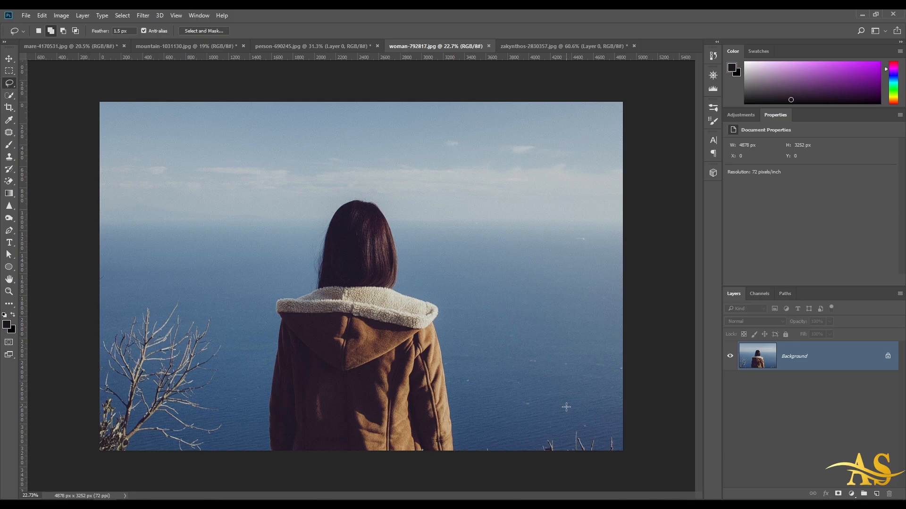
pyautogui.click(9, 132)
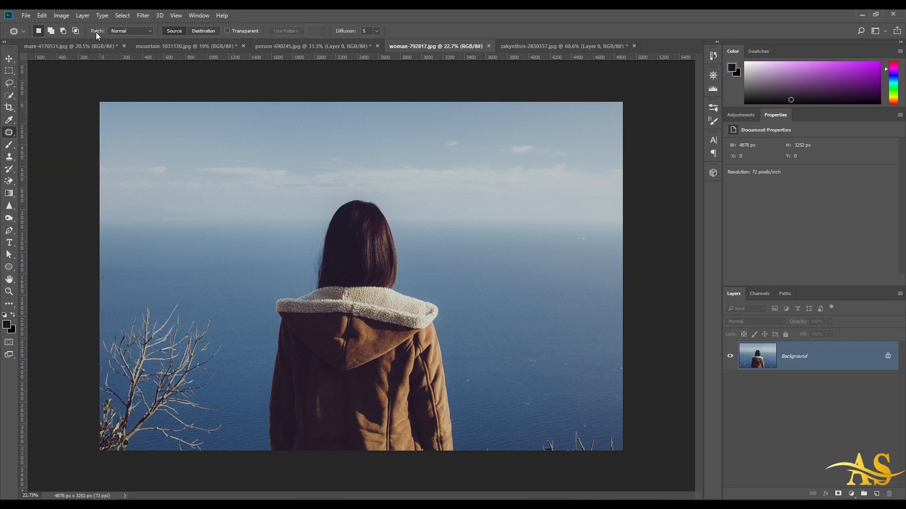
pyautogui.click(148, 30)
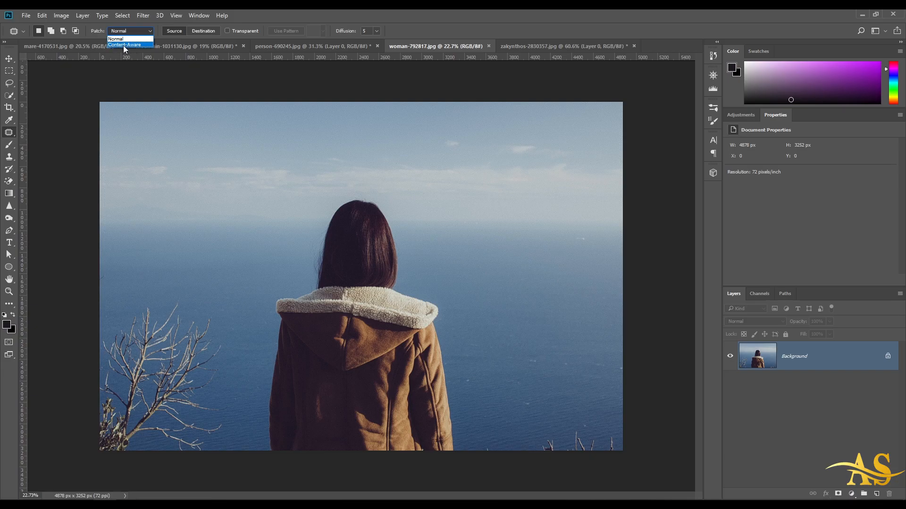
pyautogui.click(876, 492)
pyautogui.click(876, 494)
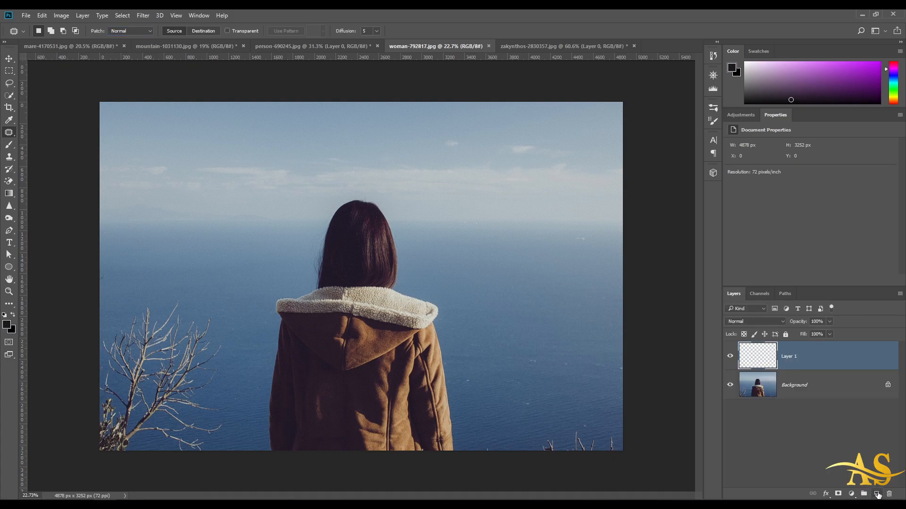
pyautogui.click(139, 31)
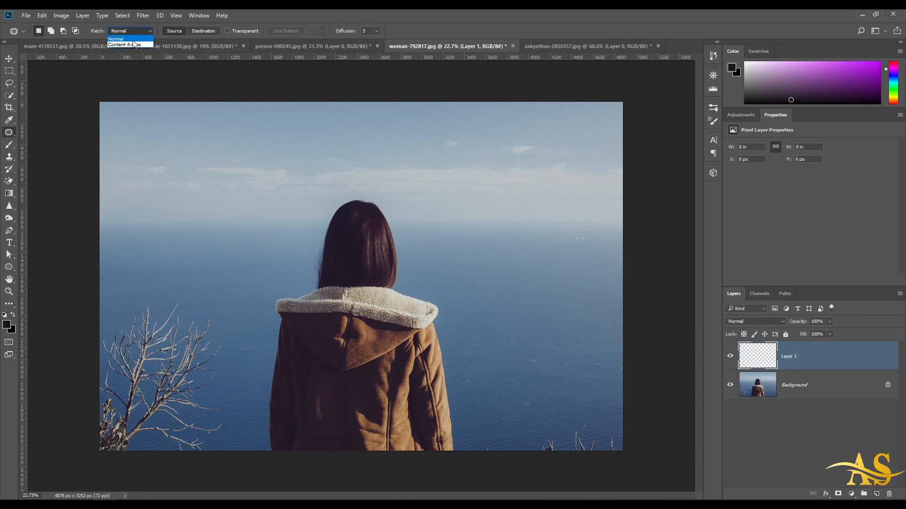
pyautogui.click(132, 44)
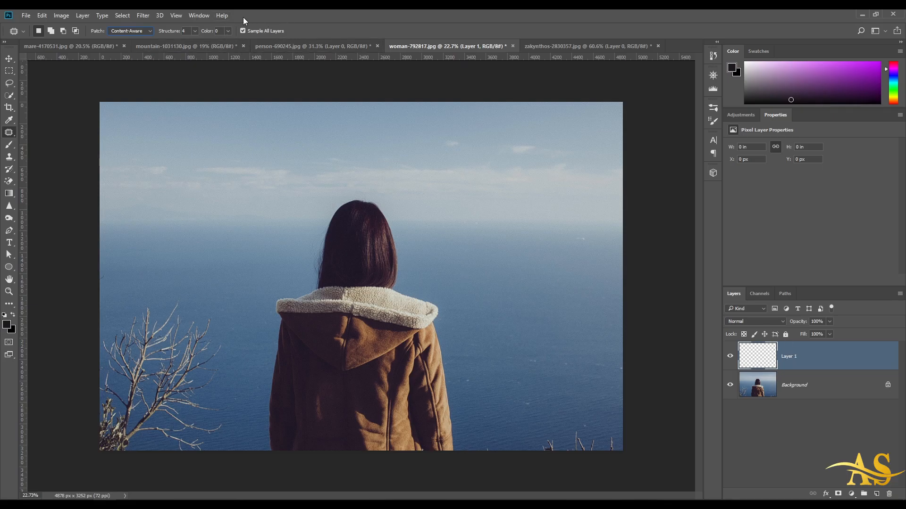
# - Rename the new layer above the background as Retouch
pyautogui.rightClick(9, 132)
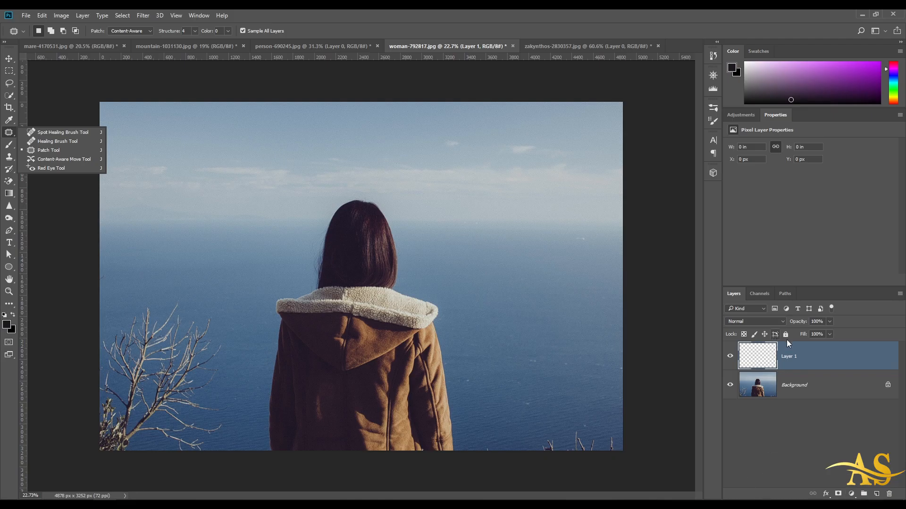
pyautogui.doubleClick(792, 357)
pyautogui.write('Retouch')
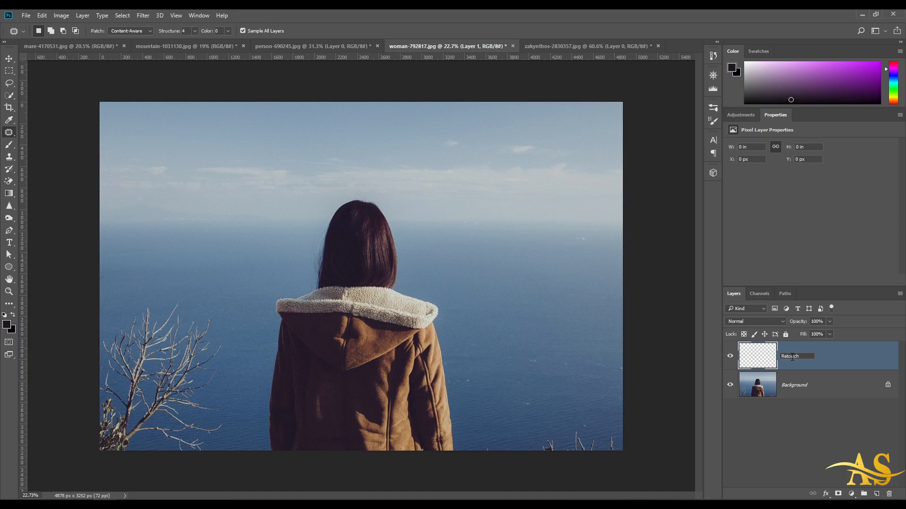
pyautogui.press('Return')
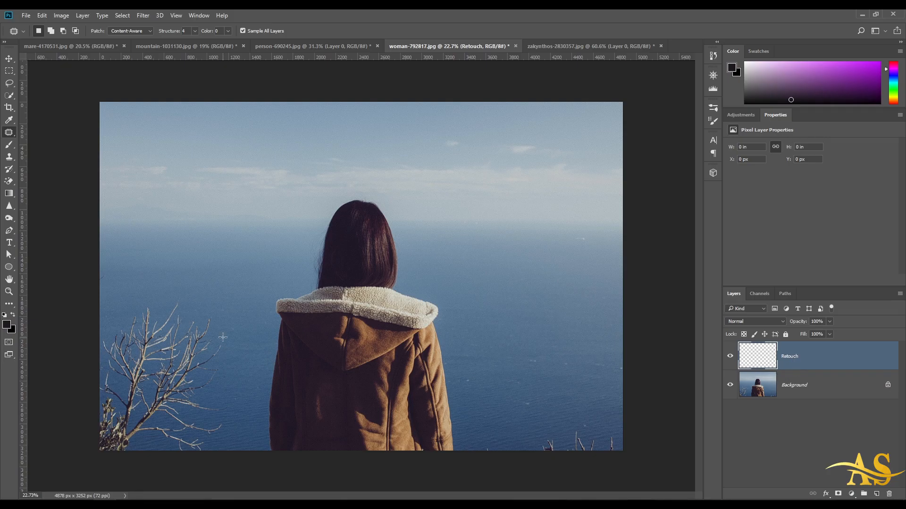
# - Outline the bare tree in the photo's lower-left corner with the Lasso and set the Patch tool's Color value to 10
pyautogui.moveTo(223, 339)
pyautogui.mouseDown()
pyautogui.moveTo(178, 291)
pyautogui.moveTo(98, 320)
pyautogui.moveTo(76, 431)
pyautogui.moveTo(85, 452)
pyautogui.moveTo(111, 465)
pyautogui.moveTo(206, 466)
pyautogui.moveTo(230, 437)
pyautogui.moveTo(241, 353)
pyautogui.mouseUp()
pyautogui.hotkey('ctrl', 'd')
pyautogui.click(9, 83)
pyautogui.moveTo(221, 326)
pyautogui.mouseDown()
pyautogui.moveTo(182, 289)
pyautogui.moveTo(146, 289)
pyautogui.moveTo(105, 345)
pyautogui.moveTo(92, 417)
pyautogui.moveTo(101, 466)
pyautogui.moveTo(186, 492)
pyautogui.mouseUp()
pyautogui.moveTo(249, 415)
pyautogui.mouseDown()
pyautogui.moveTo(232, 332)
pyautogui.moveTo(218, 317)
pyautogui.moveTo(226, 460)
pyautogui.mouseUp()
pyautogui.click(9, 132)
pyautogui.moveTo(233, 388); pyautogui.dragTo(238, 363)
pyautogui.click(228, 31)
pyautogui.moveTo(229, 44); pyautogui.dragTo(271, 43)
# - Try to patch the outlined tree with the open sea on the other side of the woman, and undo the patch
pyautogui.click(141, 373)
pyautogui.moveTo(141, 373); pyautogui.dragTo(522, 346)
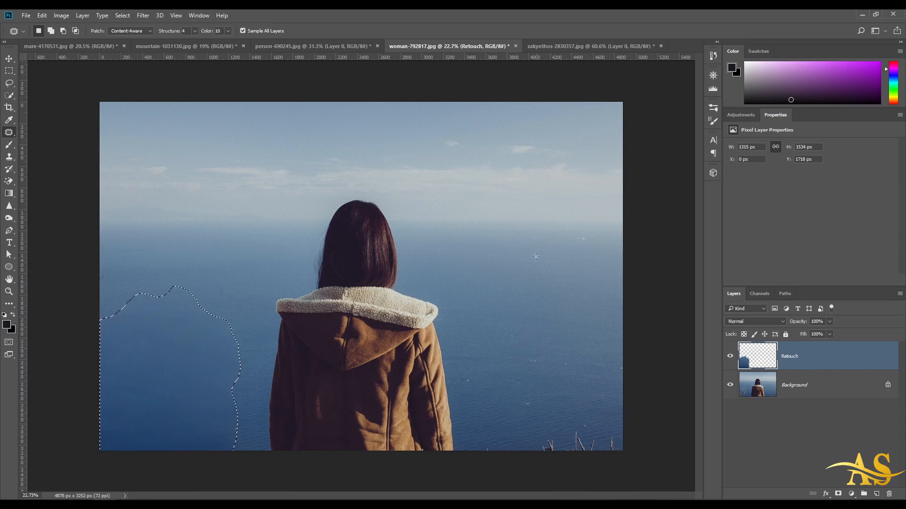
pyautogui.hotkey('ctrl', 'd')
pyautogui.scroll(3, 338, 266)
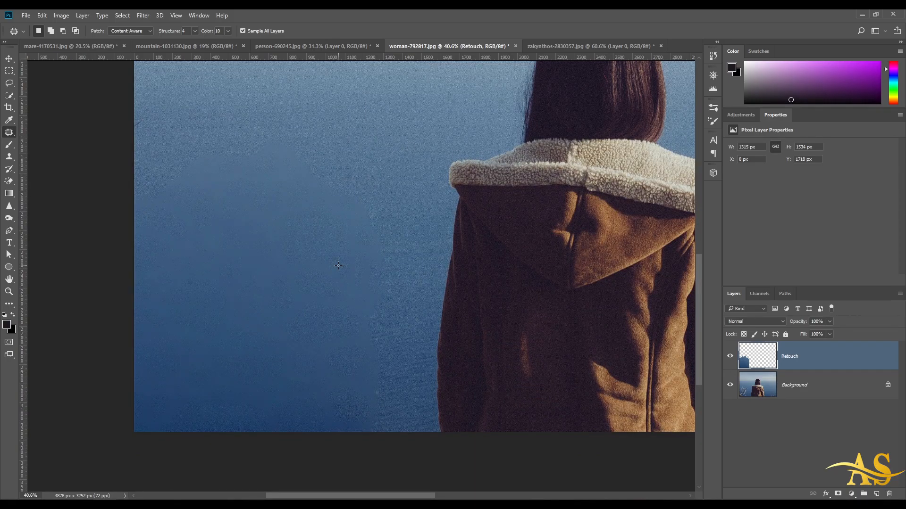
pyautogui.scroll(-2, 330, 276)
pyautogui.hotkey('ctrl', 'z')
pyautogui.hotkey('ctrl', 'z')
pyautogui.hotkey('ctrl', 'z')
# - Trim the selection closer to the tree's branches, patch it with the sea on the woman's other side and clear the selection
pyautogui.moveTo(361, 315)
pyautogui.mouseDown()
pyautogui.moveTo(355, 239)
pyautogui.moveTo(339, 234)
pyautogui.moveTo(340, 213)
pyautogui.moveTo(296, 211)
pyautogui.moveTo(297, 196)
pyautogui.moveTo(280, 182)
pyautogui.moveTo(268, 209)
pyautogui.moveTo(253, 195)
pyautogui.moveTo(235, 199)
pyautogui.moveTo(180, 239)
pyautogui.moveTo(154, 330)
pyautogui.moveTo(168, 388)
pyautogui.moveTo(187, 407)
pyautogui.moveTo(227, 417)
pyautogui.moveTo(261, 415)
pyautogui.moveTo(245, 390)
pyautogui.moveTo(257, 382)
pyautogui.moveTo(308, 404)
pyautogui.moveTo(336, 399)
pyautogui.moveTo(362, 367)
pyautogui.moveTo(361, 315)
pyautogui.mouseUp()
pyautogui.scroll(-2, 222, 363)
pyautogui.moveTo(216, 358); pyautogui.dragTo(543, 349)
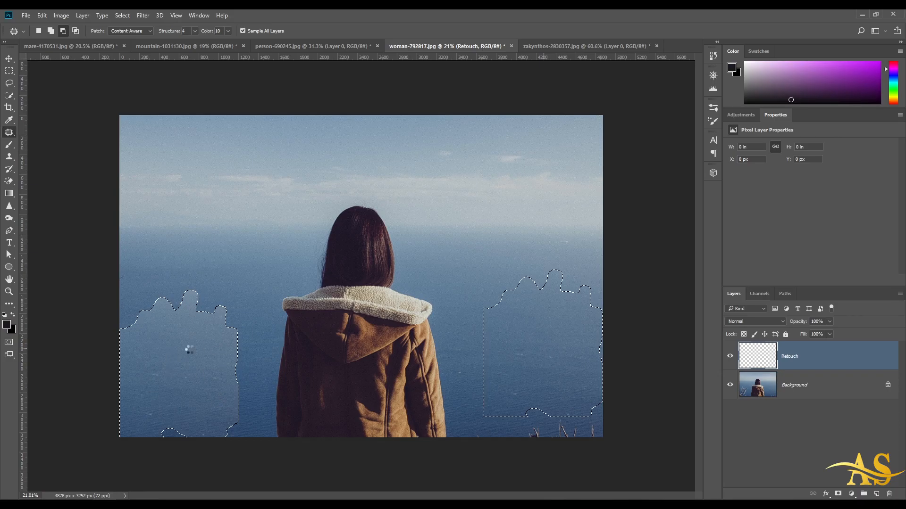
pyautogui.hotkey('ctrl', 'd')
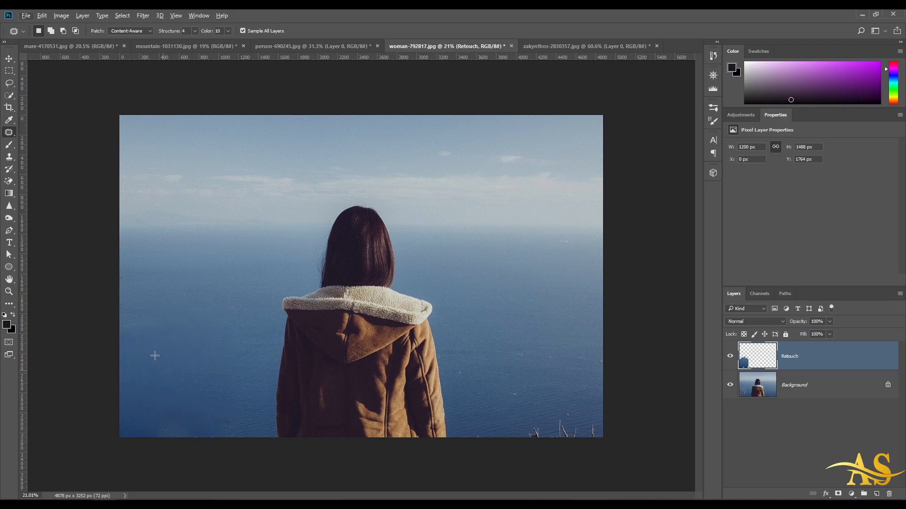
# - Use the Spot Healing Brush to clean up the patched sea and paint out the twigs in the photo's lower-right corner
pyautogui.rightClick(9, 132)
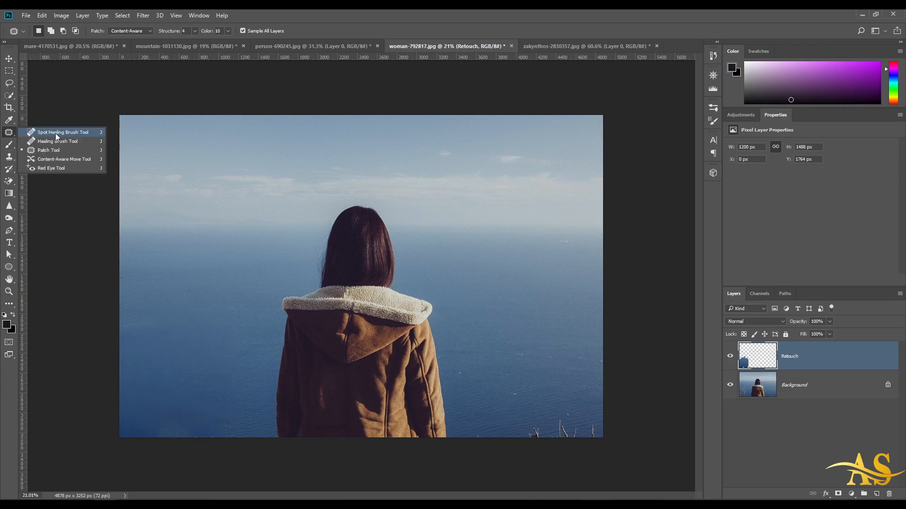
pyautogui.click(55, 133)
pyautogui.moveTo(235, 438)
pyautogui.mouseDown()
pyautogui.moveTo(148, 440)
pyautogui.moveTo(230, 428)
pyautogui.mouseUp()
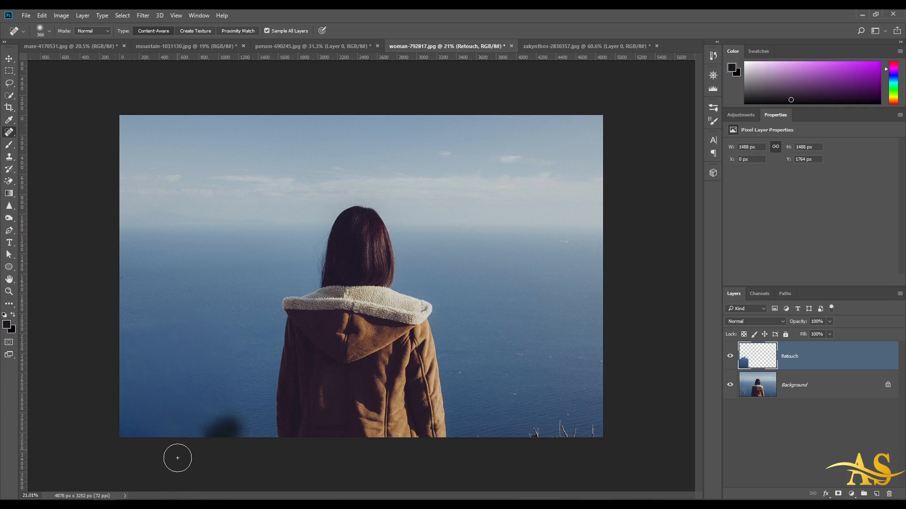
pyautogui.moveTo(234, 381)
pyautogui.mouseDown()
pyautogui.moveTo(232, 408)
pyautogui.moveTo(194, 381)
pyautogui.mouseUp()
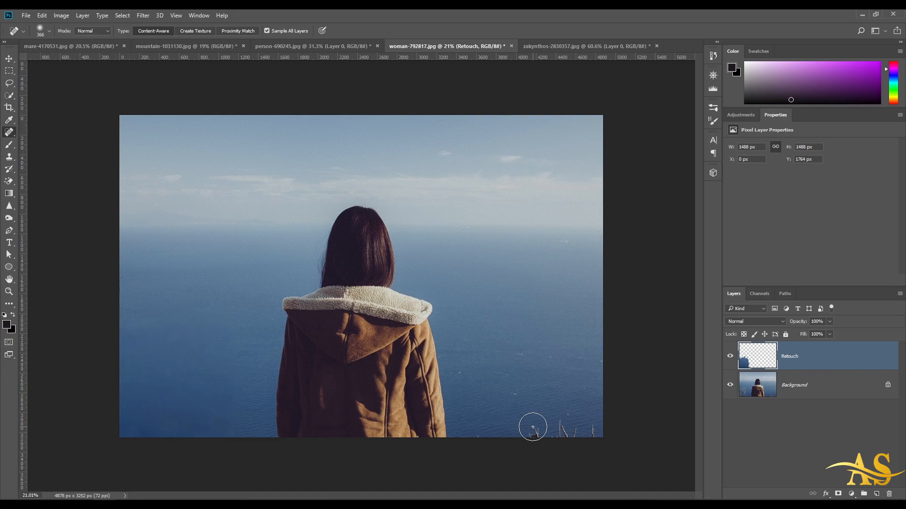
pyautogui.moveTo(518, 422)
pyautogui.mouseDown()
pyautogui.moveTo(597, 428)
pyautogui.moveTo(585, 457)
pyautogui.moveTo(565, 432)
pyautogui.moveTo(576, 450)
pyautogui.moveTo(565, 435)
pyautogui.moveTo(514, 438)
pyautogui.moveTo(530, 426)
pyautogui.moveTo(600, 438)
pyautogui.mouseUp()
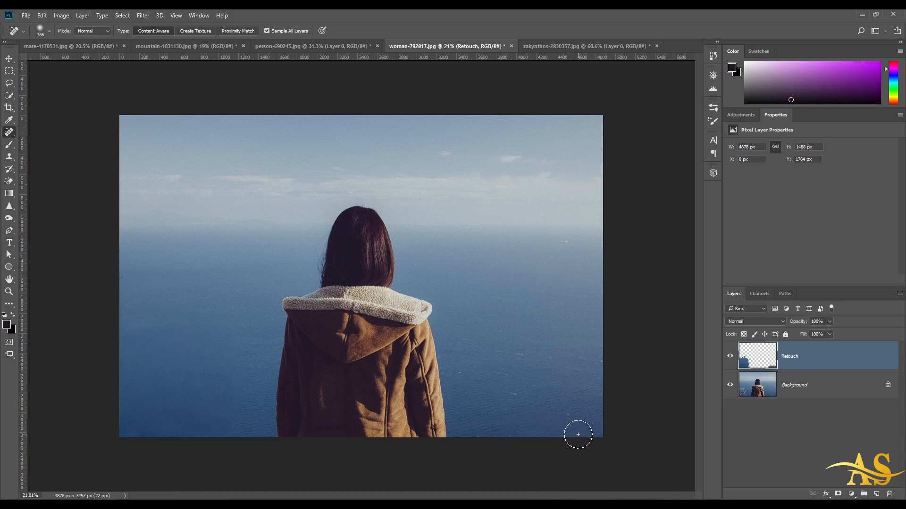